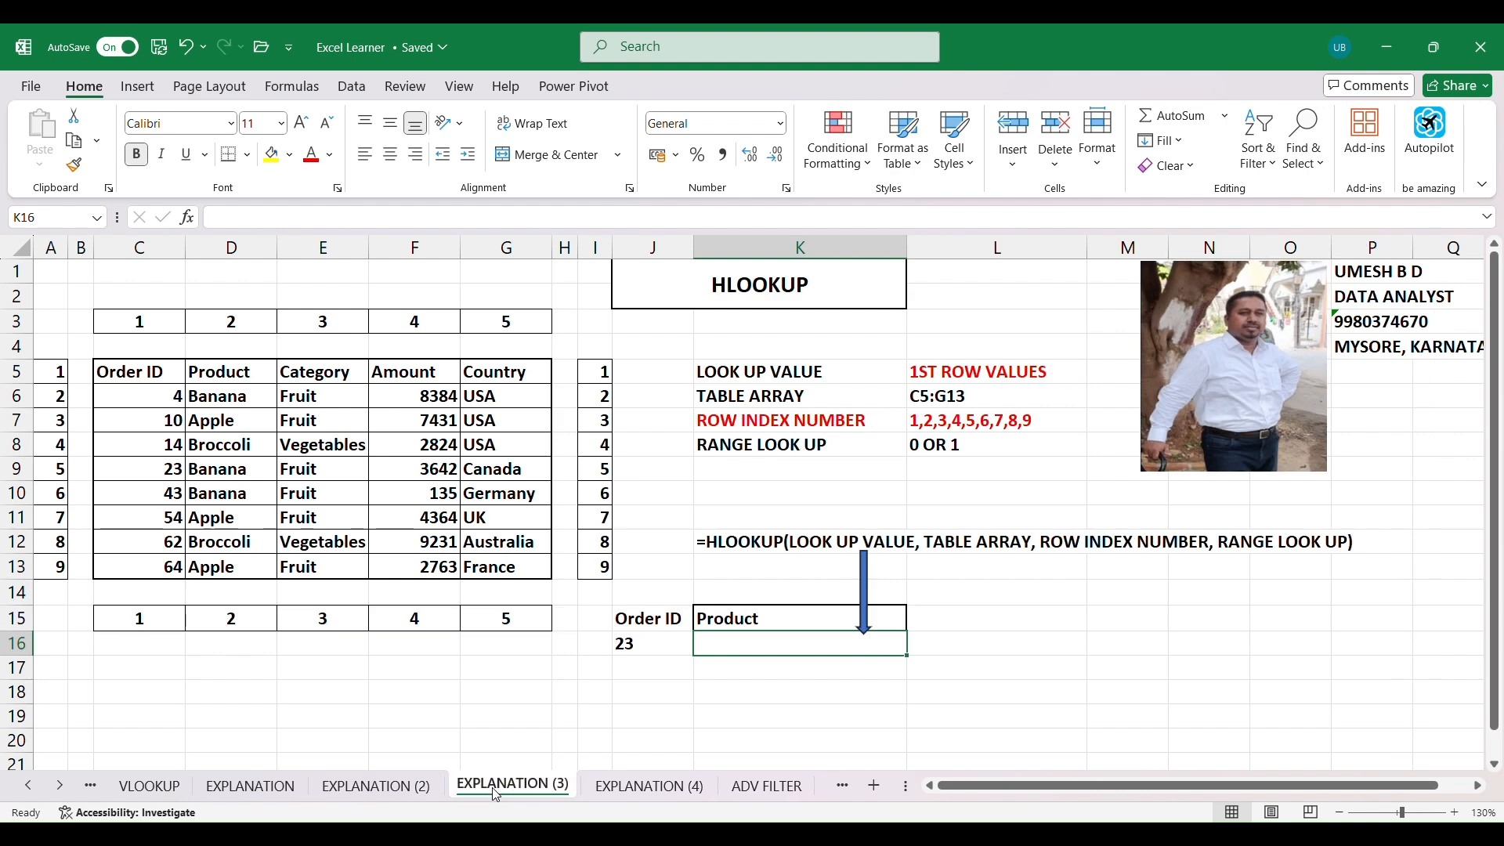
{"action": "left_click", "coordinate": [619, 787]}
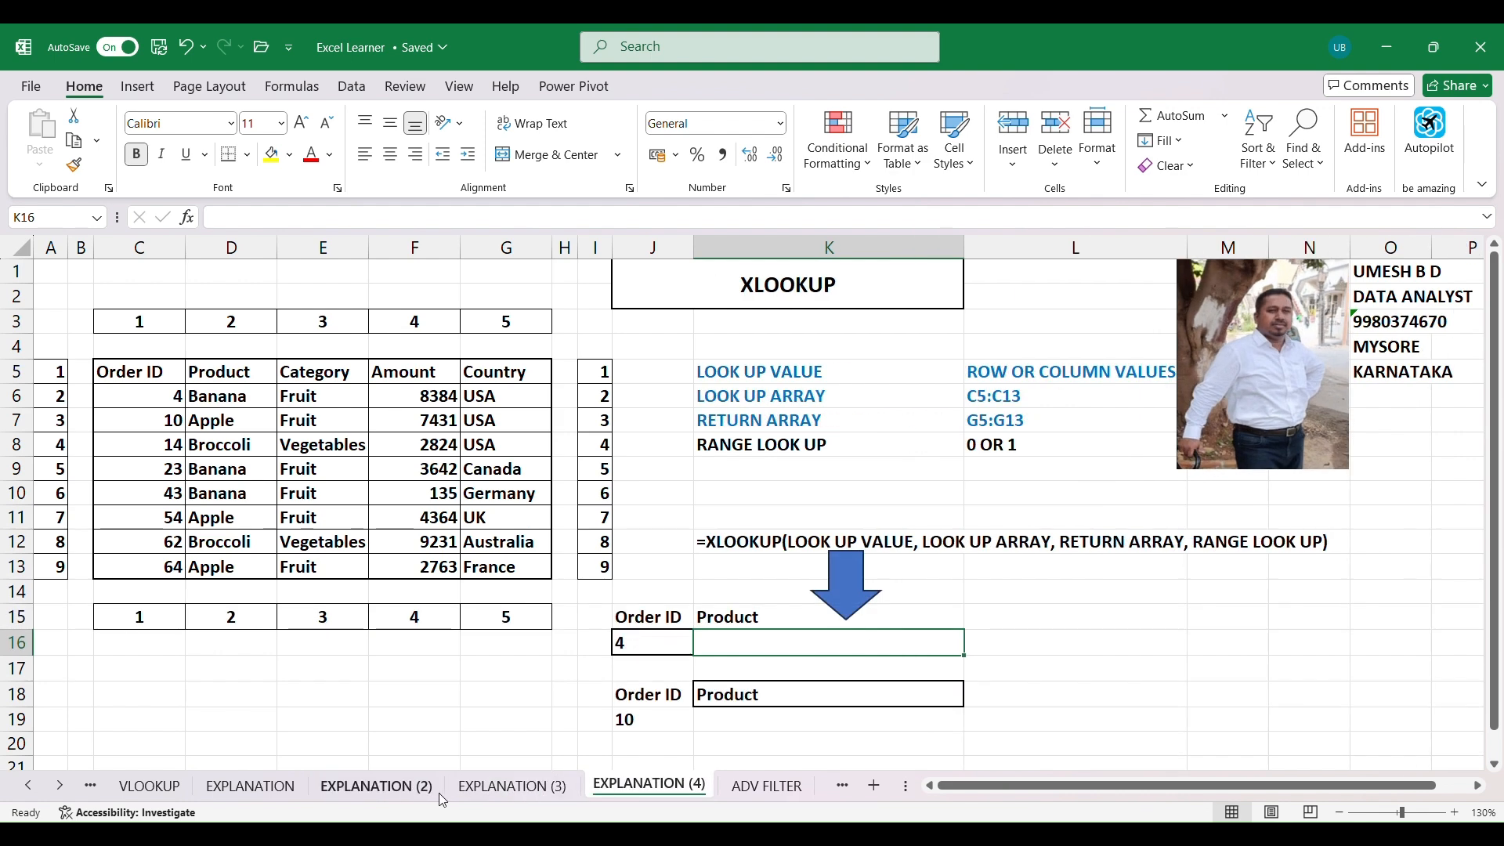
{"action": "left_click", "coordinate": [392, 788]}
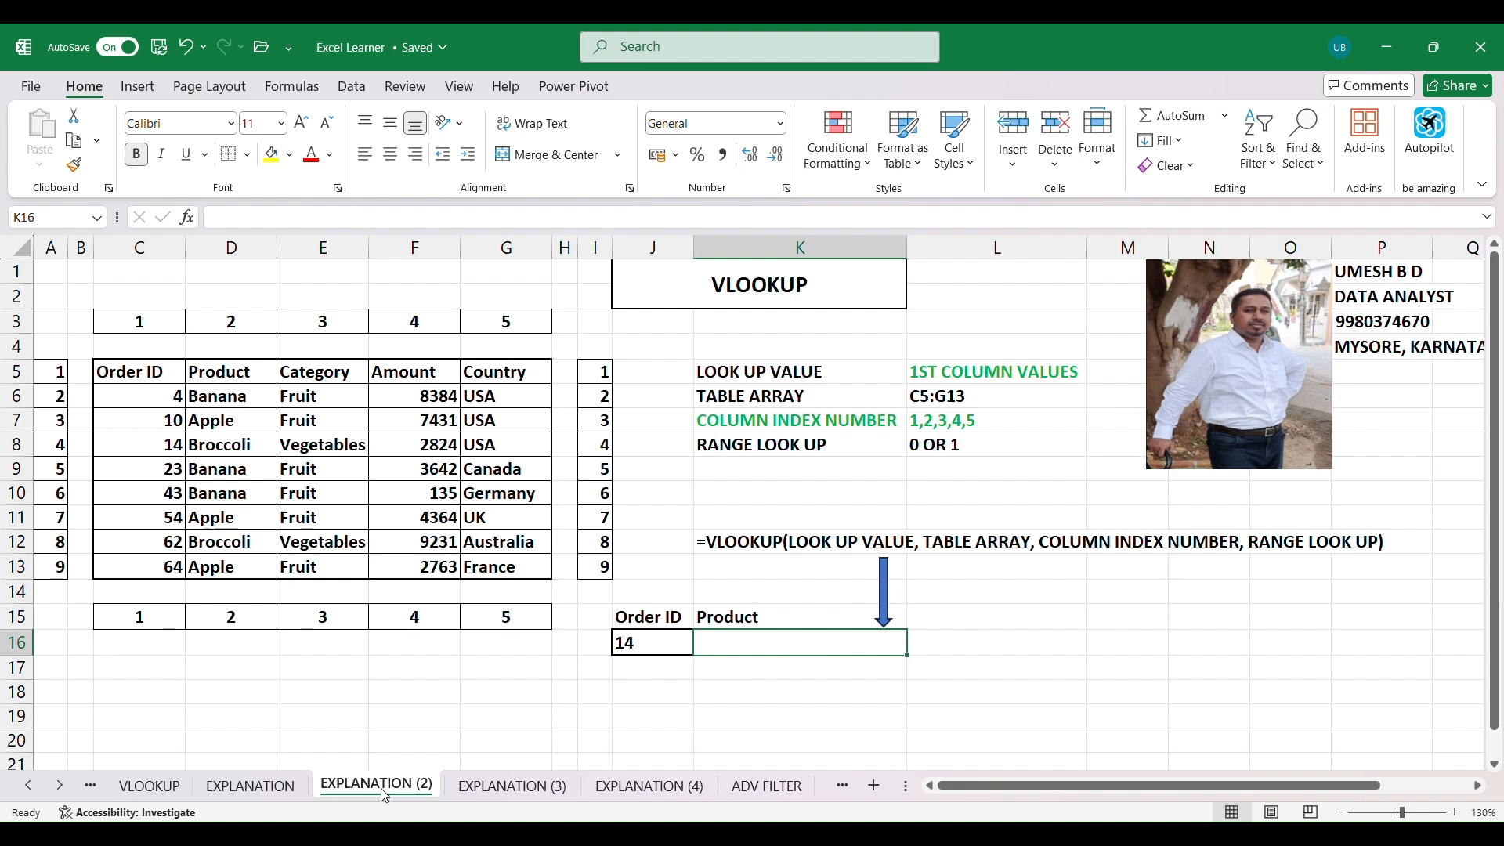
{"action": "left_click", "coordinate": [299, 783]}
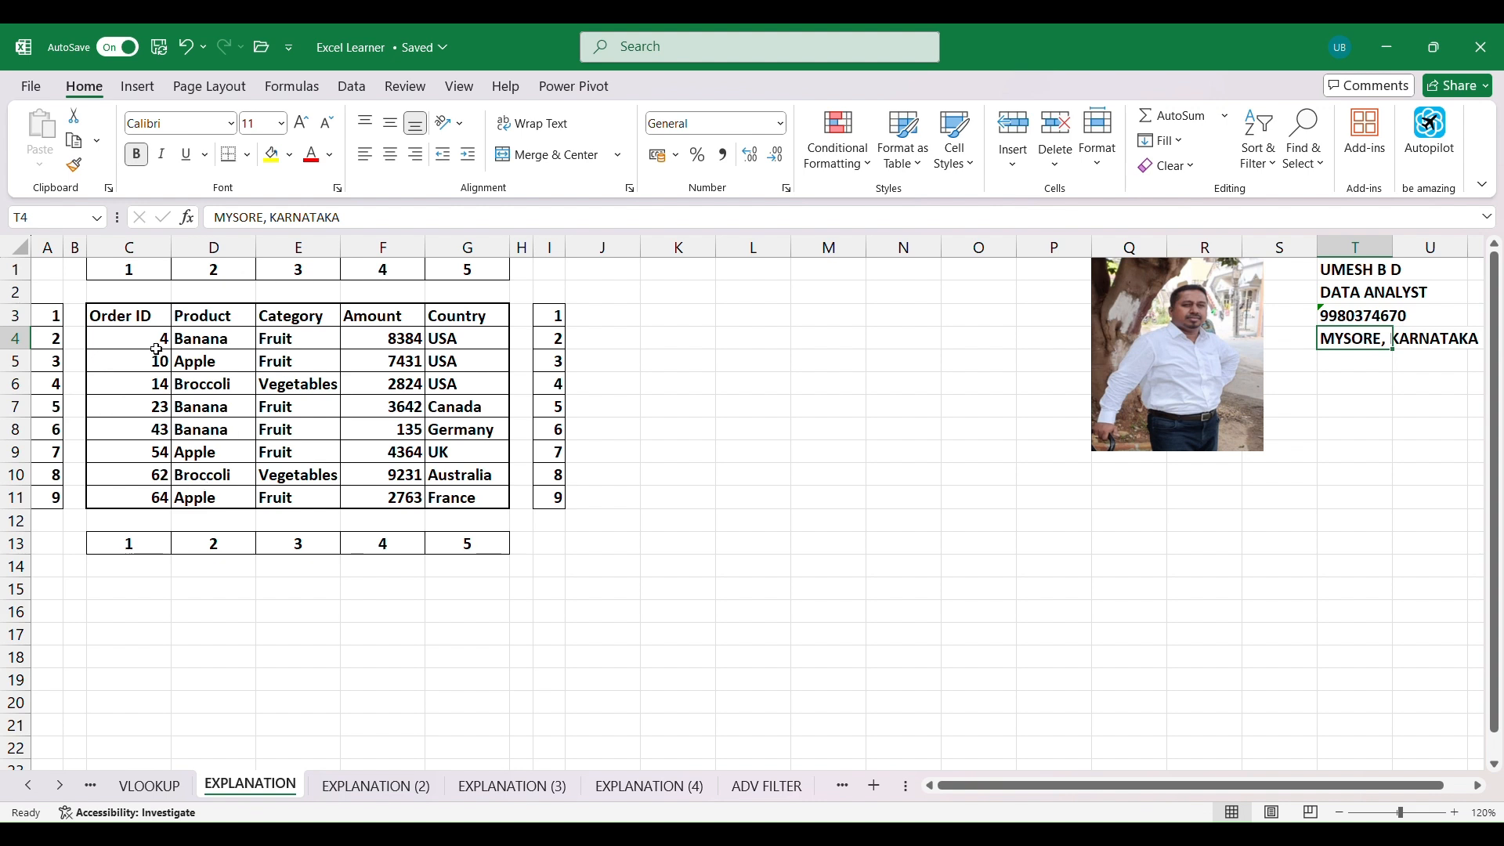
- On the EXPLANATION (2) sheet, start a VLOOKUP formula in K16 with the Order ID cell J16 as the lookup value
{"action": "left_click", "coordinate": [380, 787]}
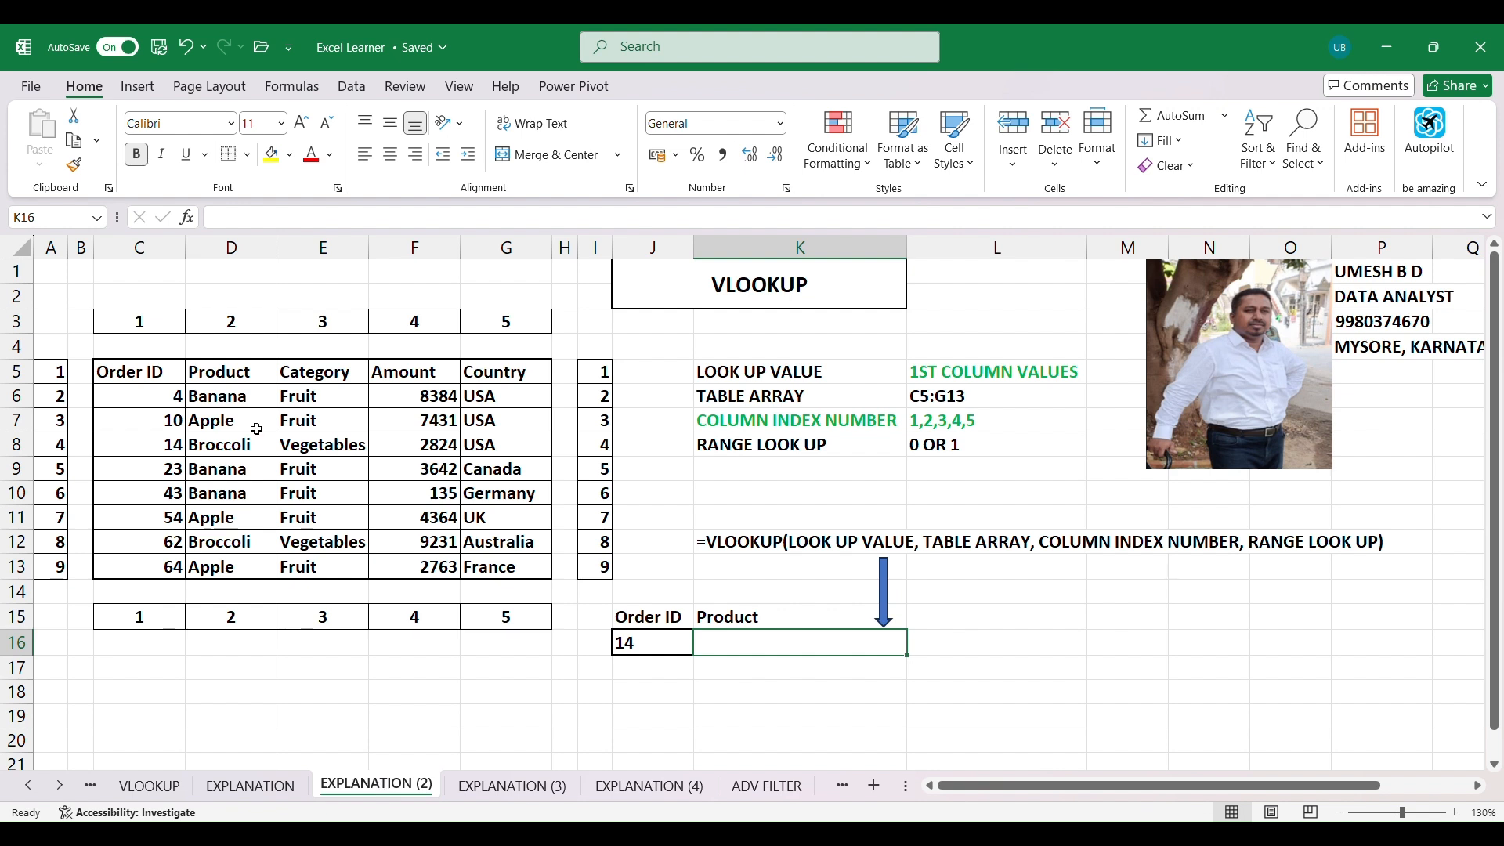
{"action": "left_click", "coordinate": [756, 679]}
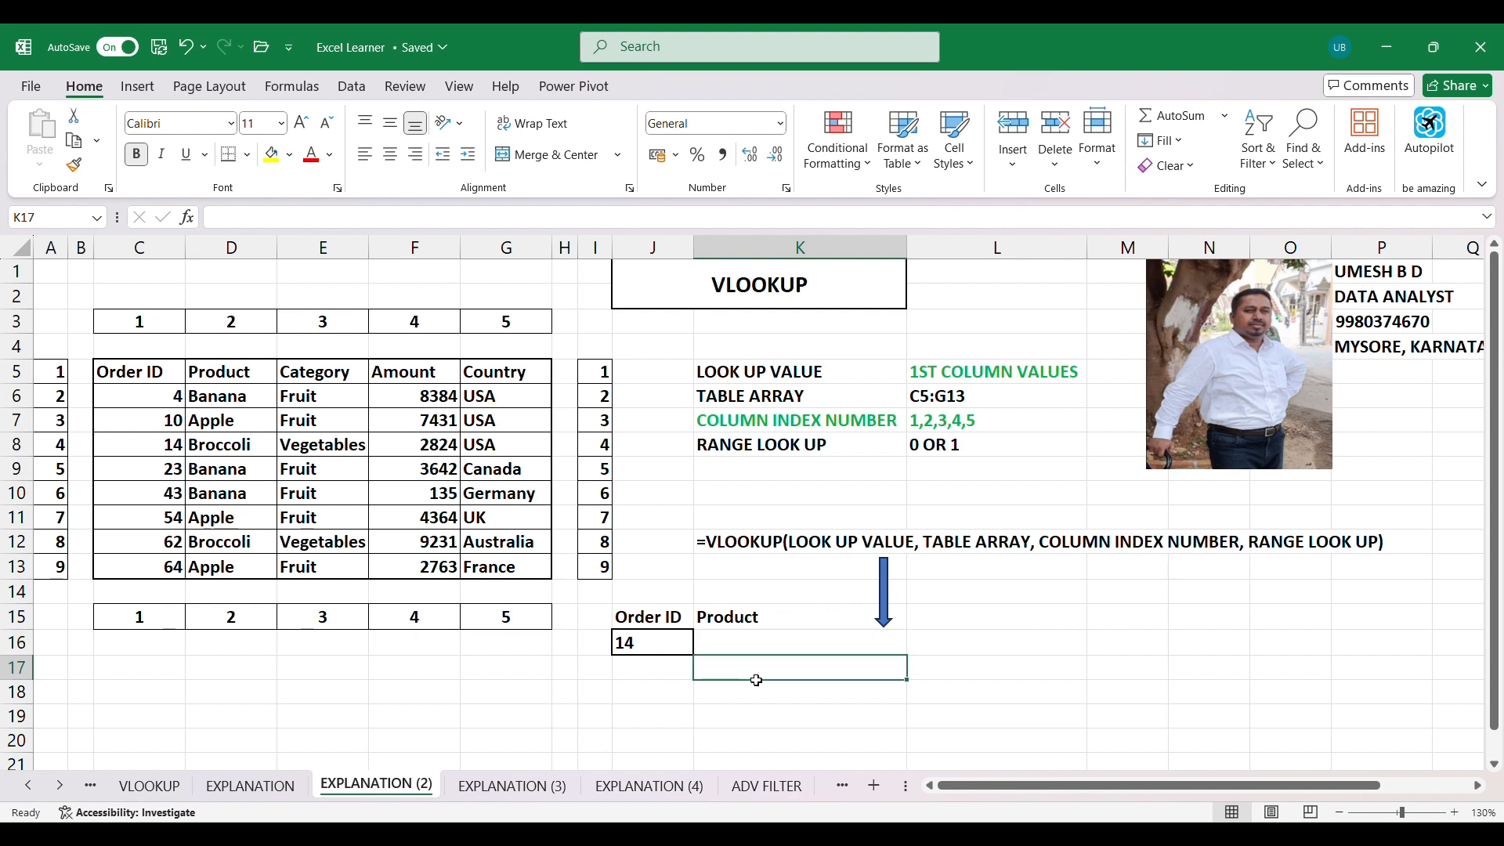
{"action": "left_click", "coordinate": [757, 653]}
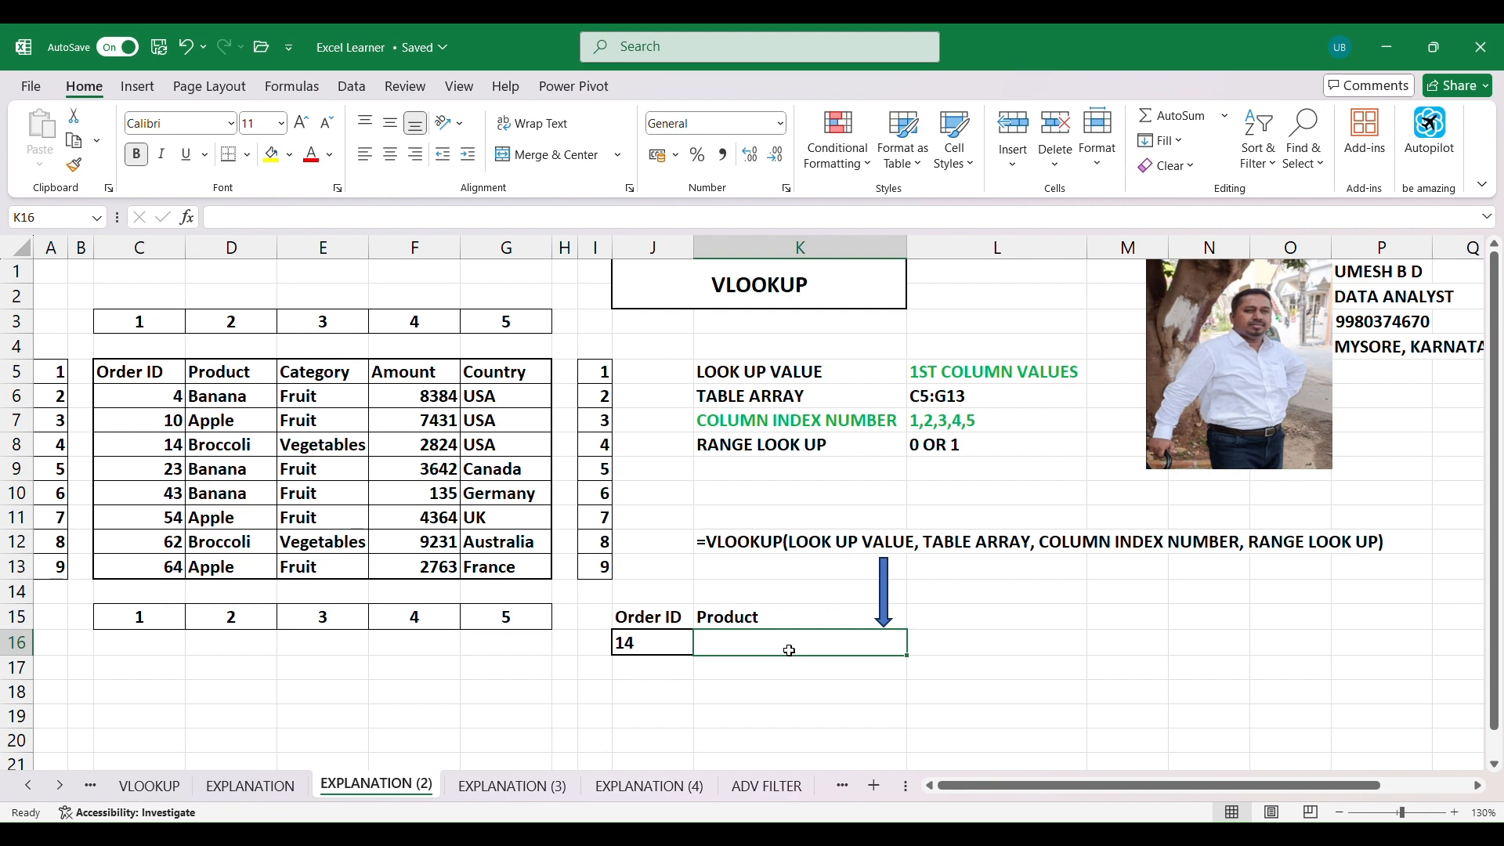
{"action": "type", "text": "="}
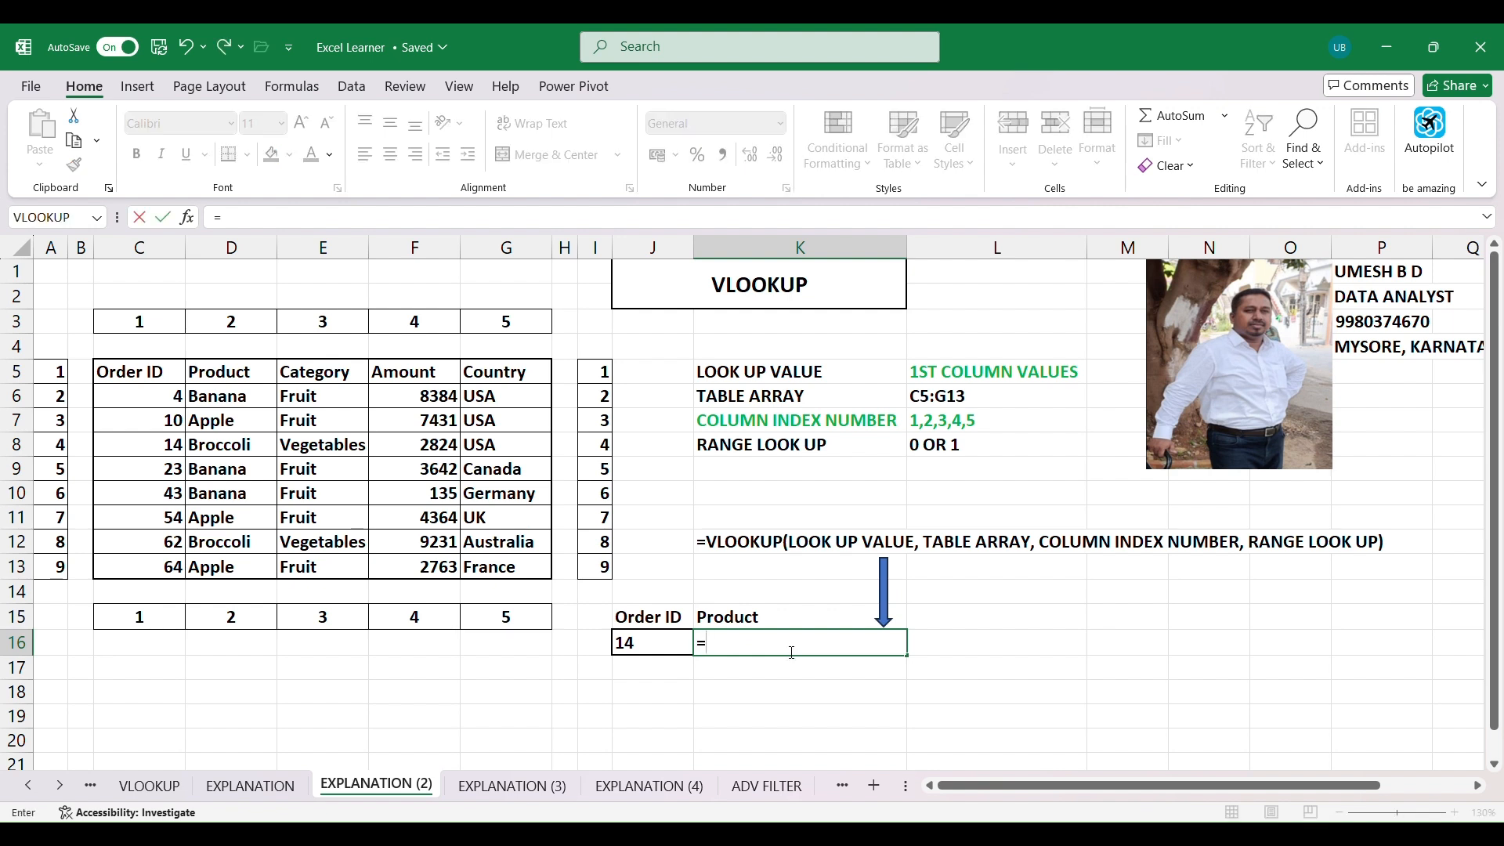
{"action": "type", "text": "vlook"}
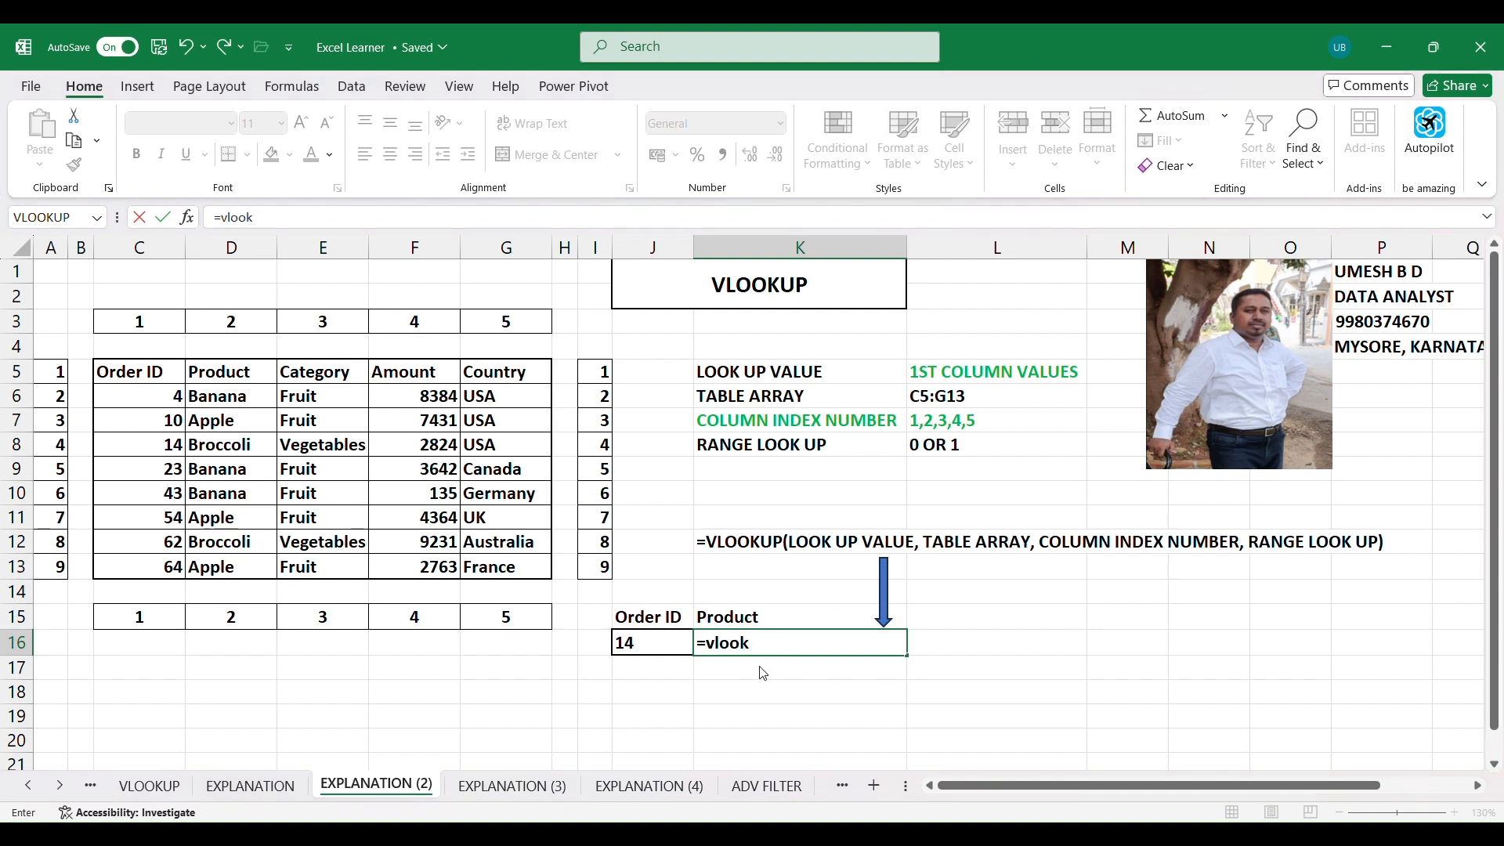
{"action": "key", "text": "Tab"}
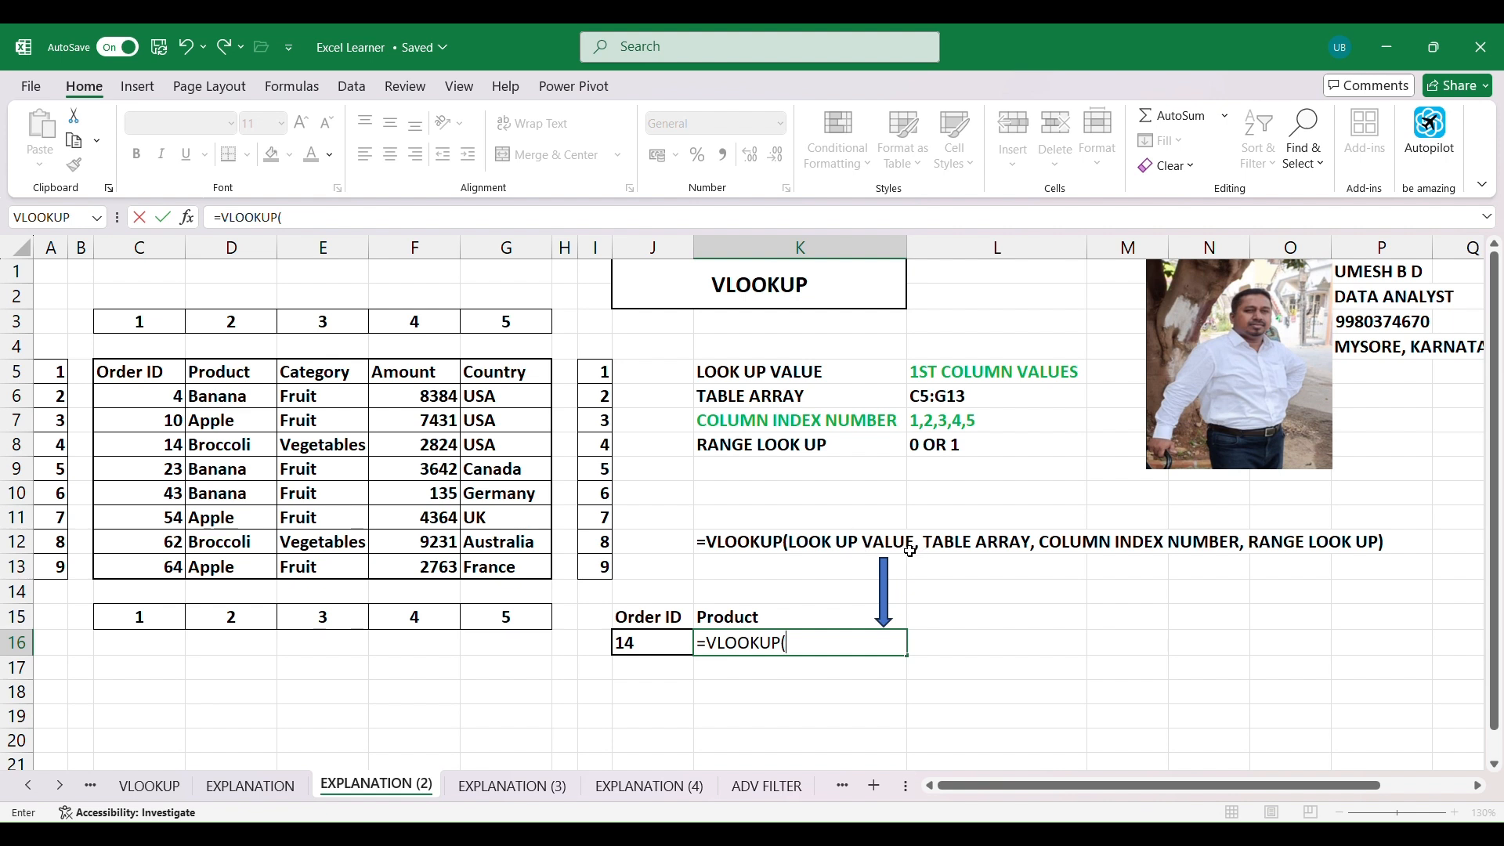
{"action": "left_click", "coordinate": [672, 647]}
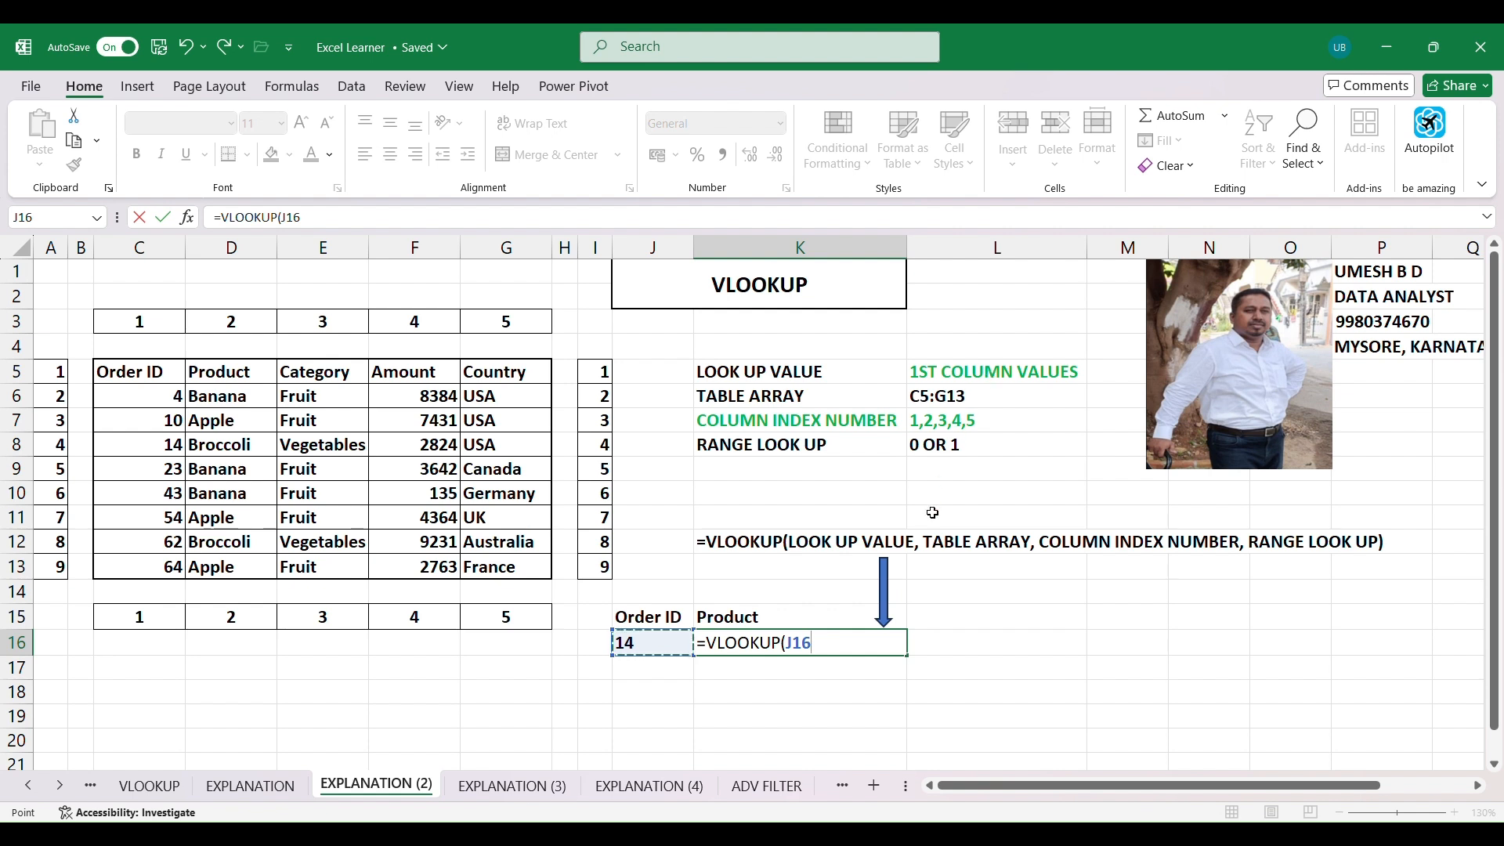
{"action": "type", "text": ","}
- Complete the VLOOKUP formula in K16 with table array C5:G13, column index 2 and range lookup 0
{"action": "left_click", "coordinate": [156, 379]}
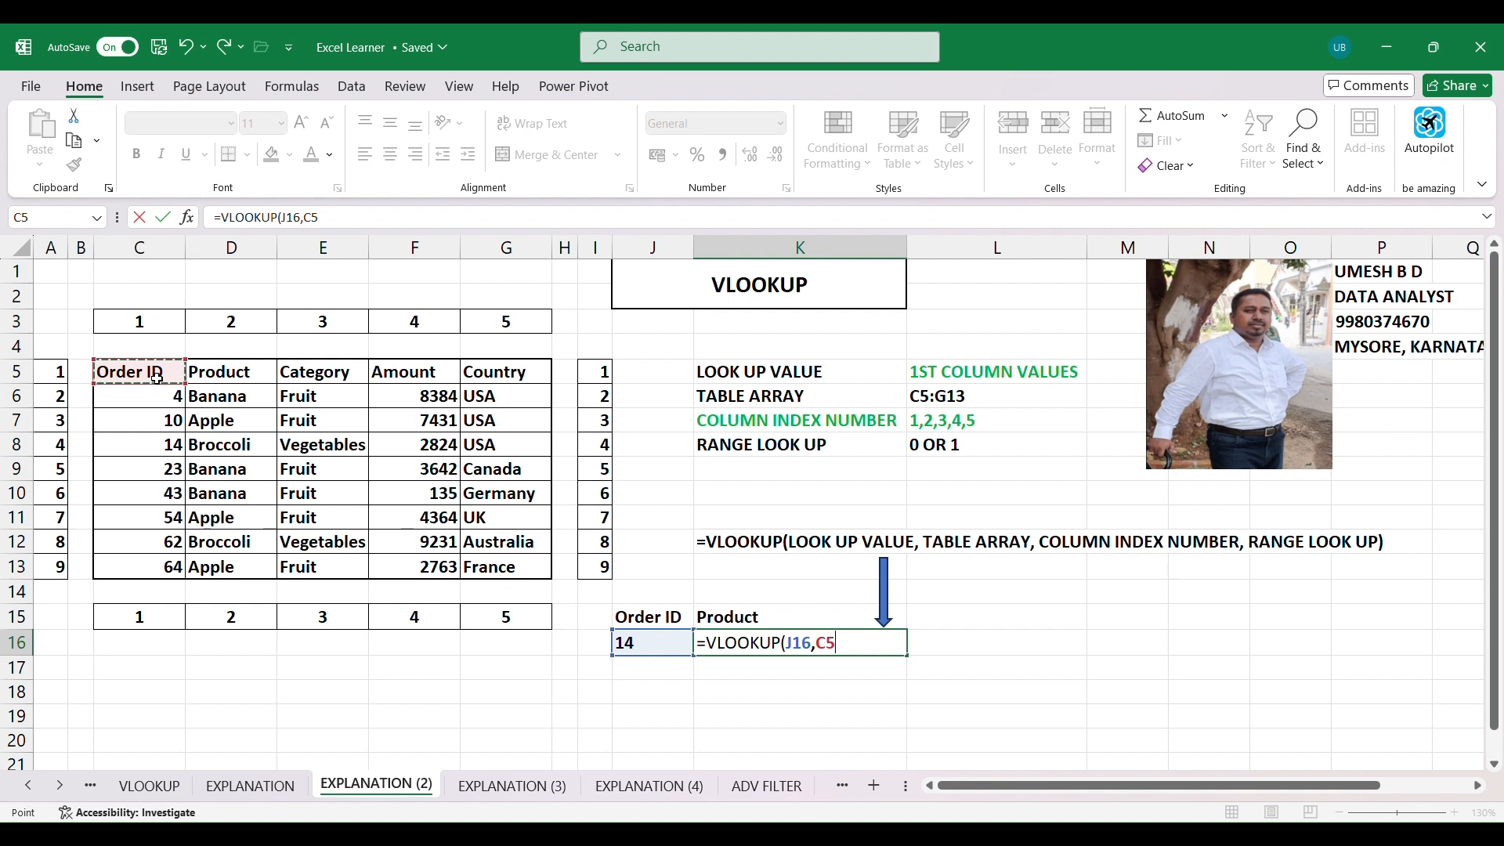
{"action": "left_click_drag", "start_coordinate": [157, 378], "coordinate": [494, 575]}
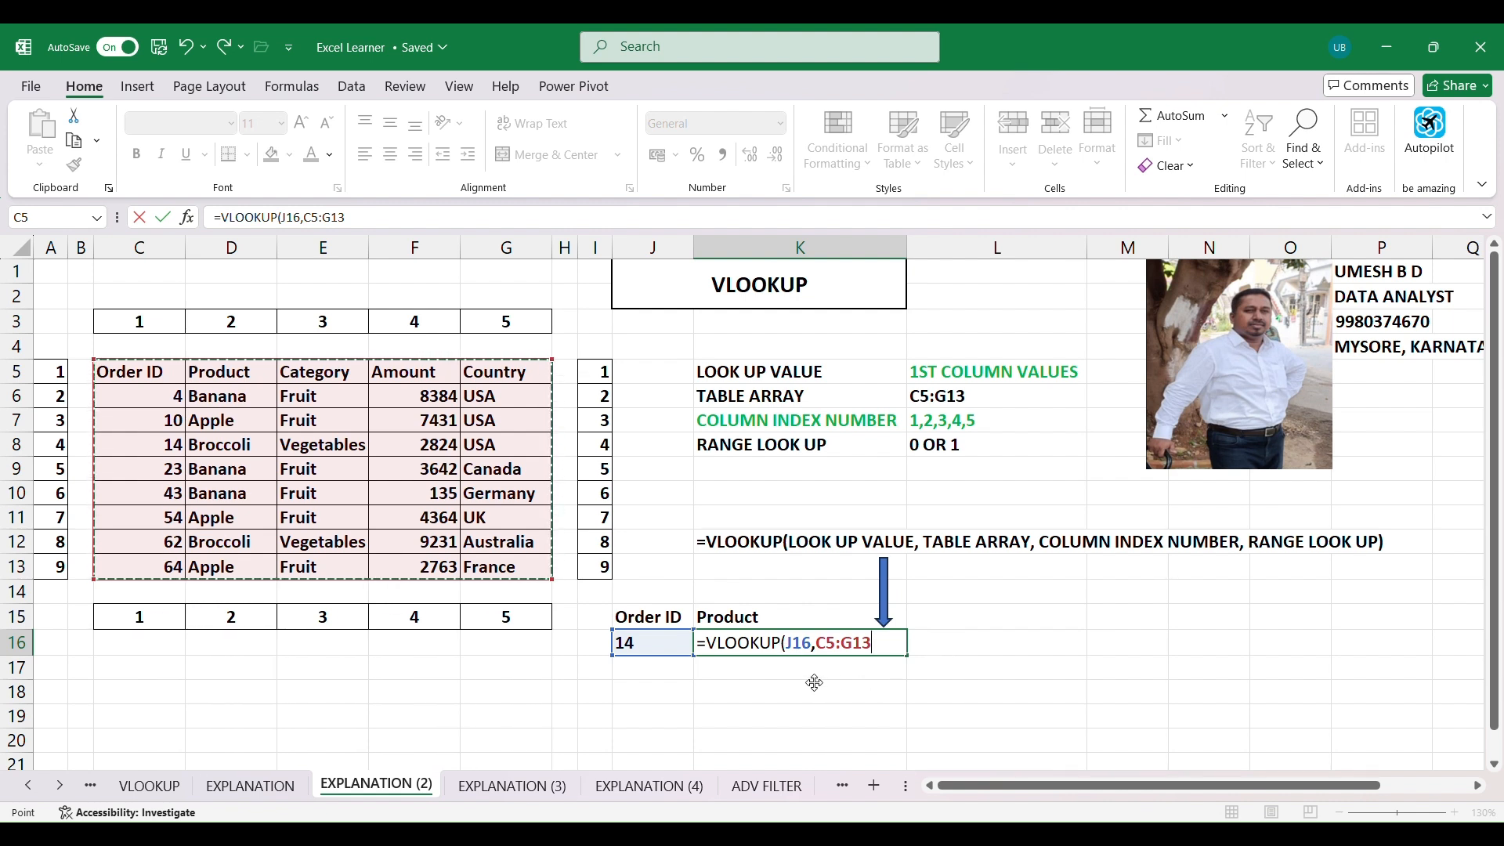
{"action": "type", "text": ","}
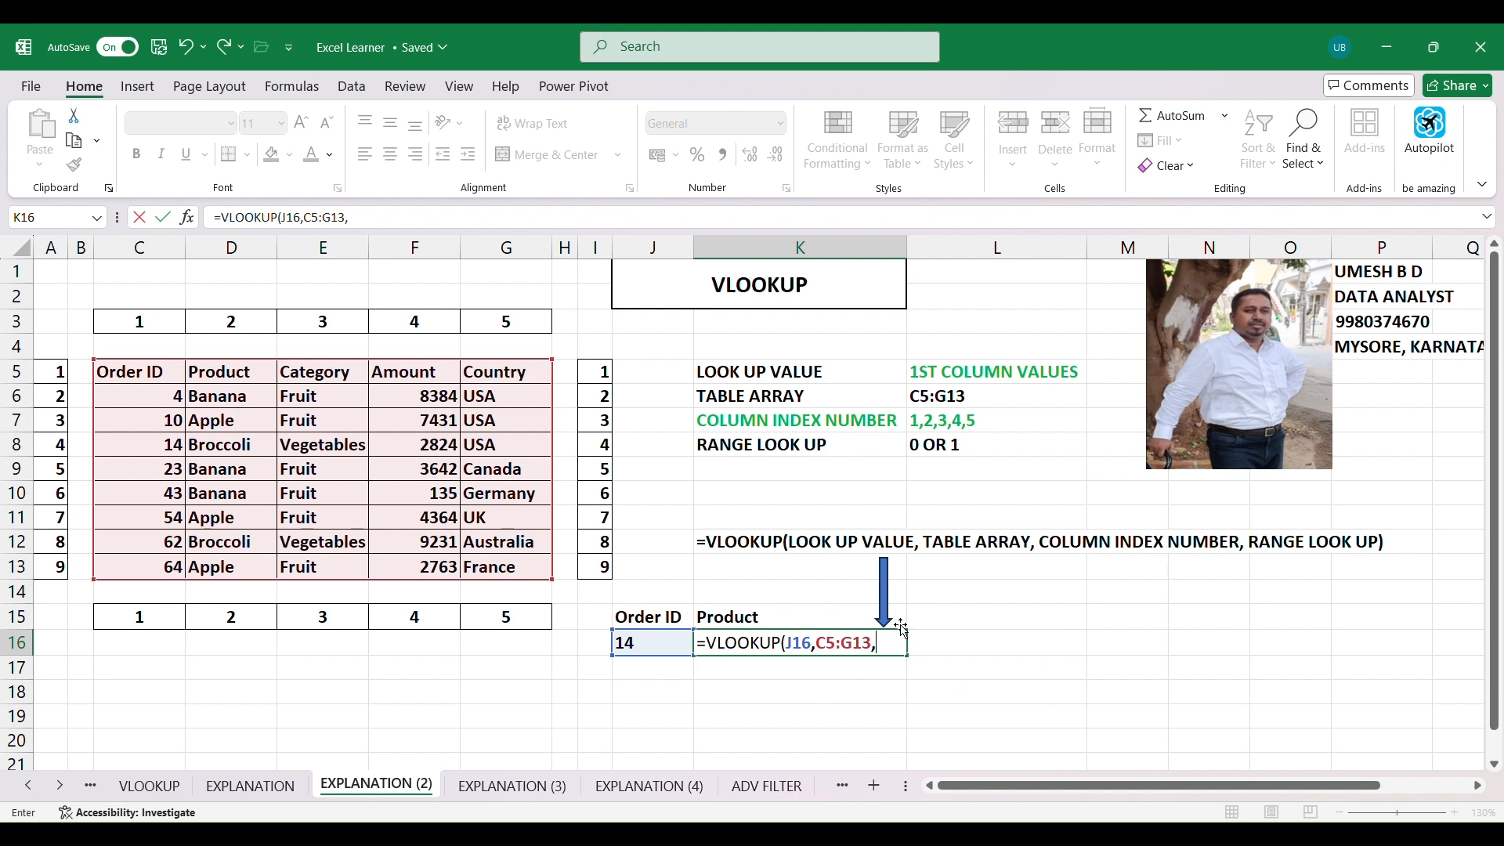
{"action": "type", "text": "2,0"}
{"action": "key", "text": "Return"}
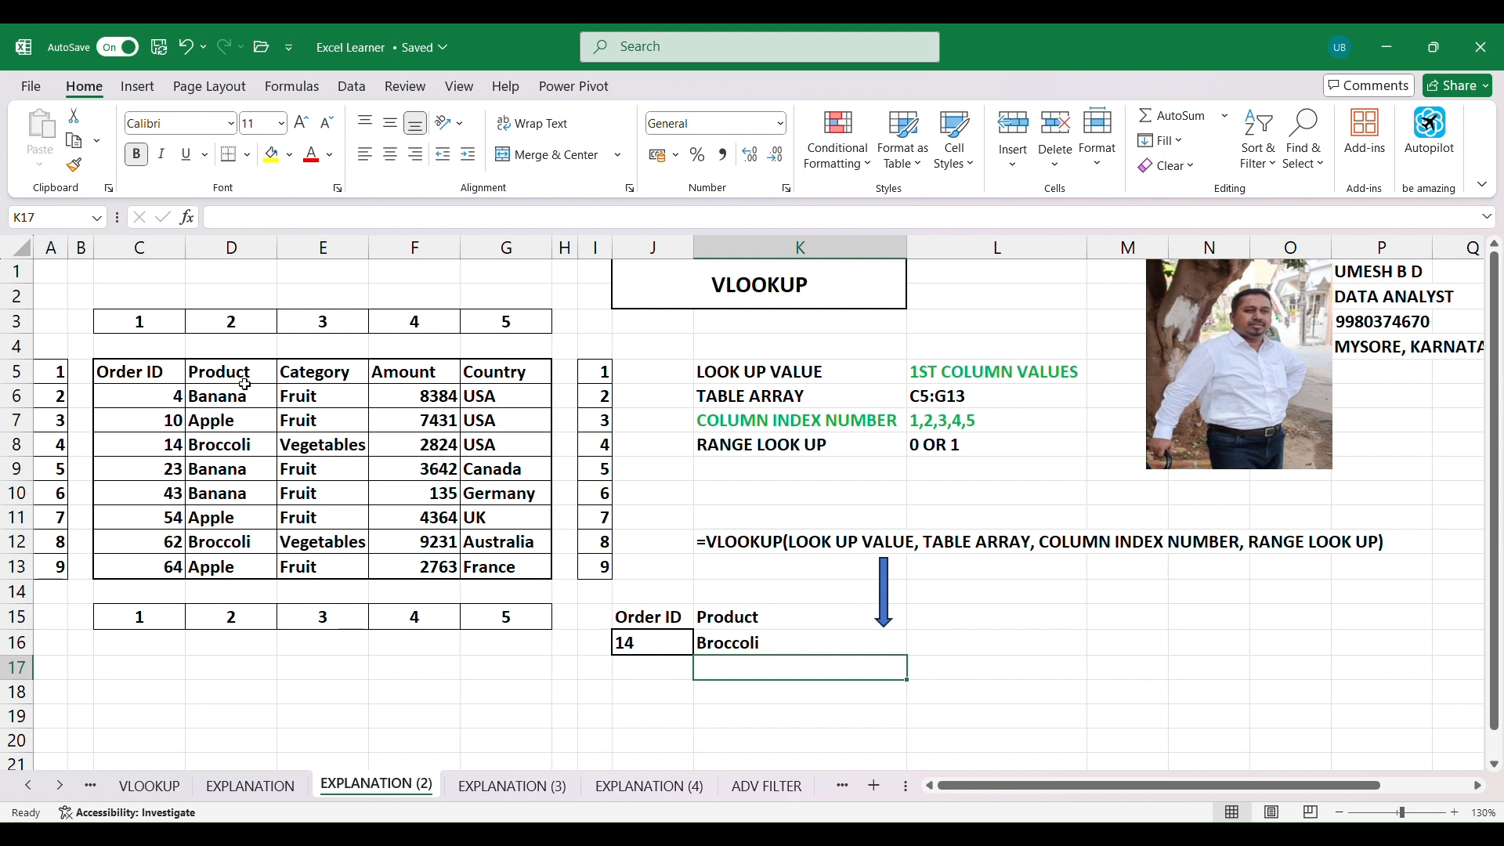
- Replace the result header in K15 with Amount
{"action": "left_click", "coordinate": [742, 614]}
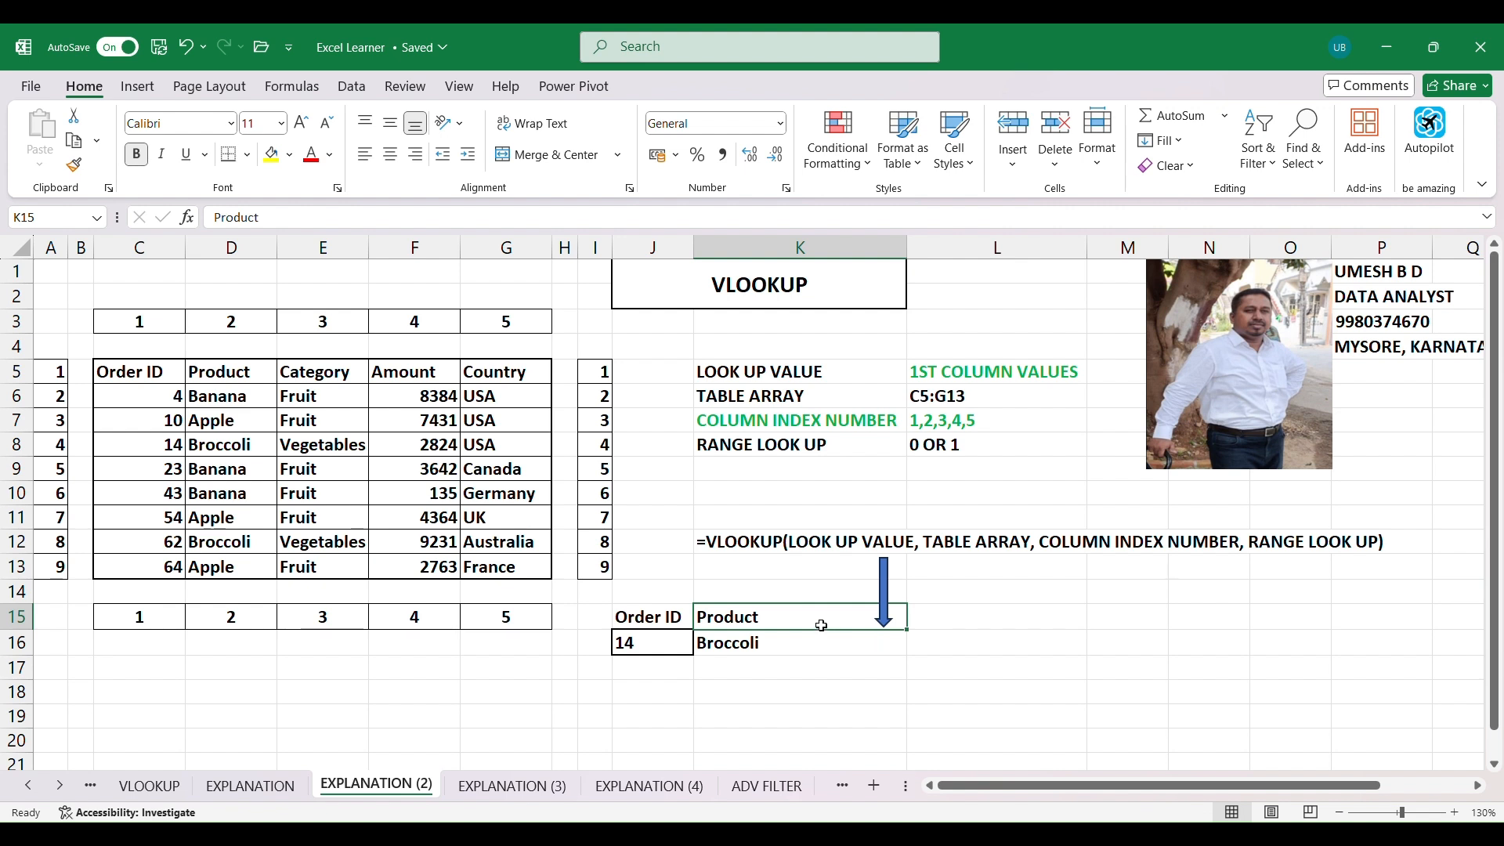
{"action": "key", "text": "BackSpace"}
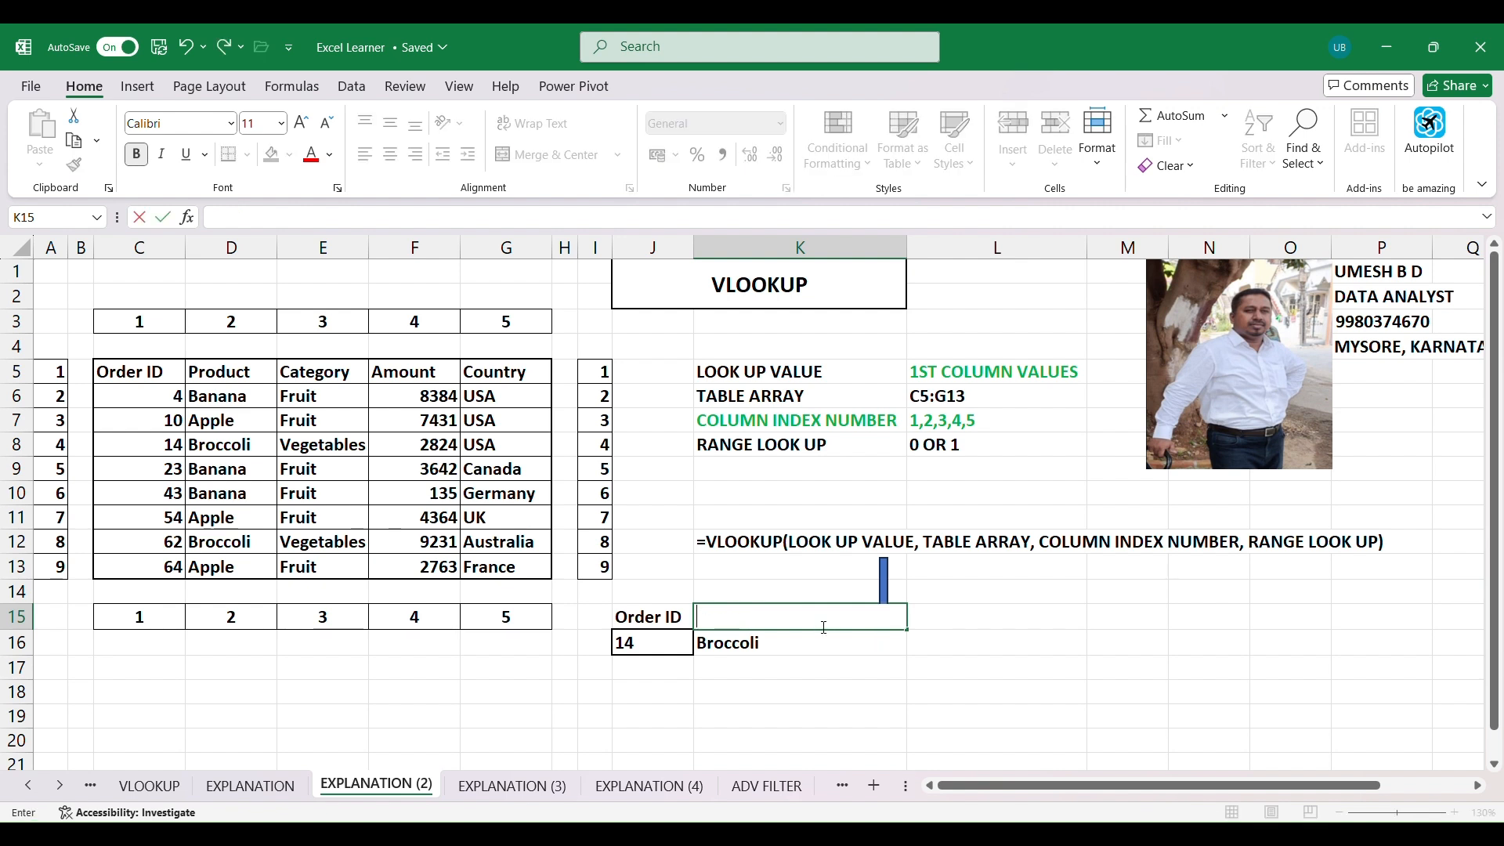
{"action": "type", "text": "Amount"}
{"action": "left_click", "coordinate": [814, 690]}
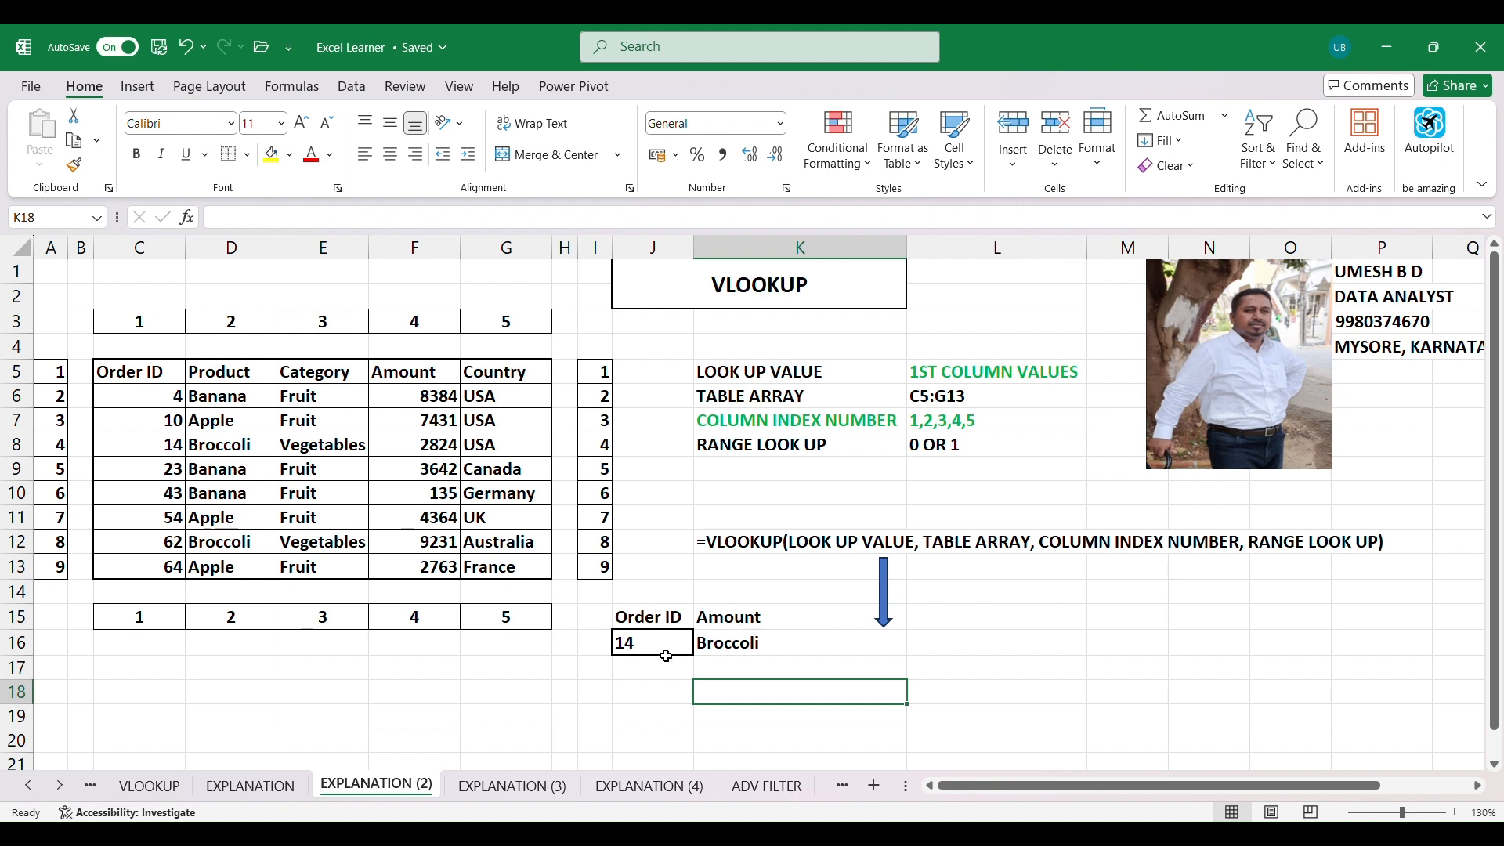
- Change the column index number in K16's VLOOKUP formula to 4
{"action": "left_click", "coordinate": [731, 649]}
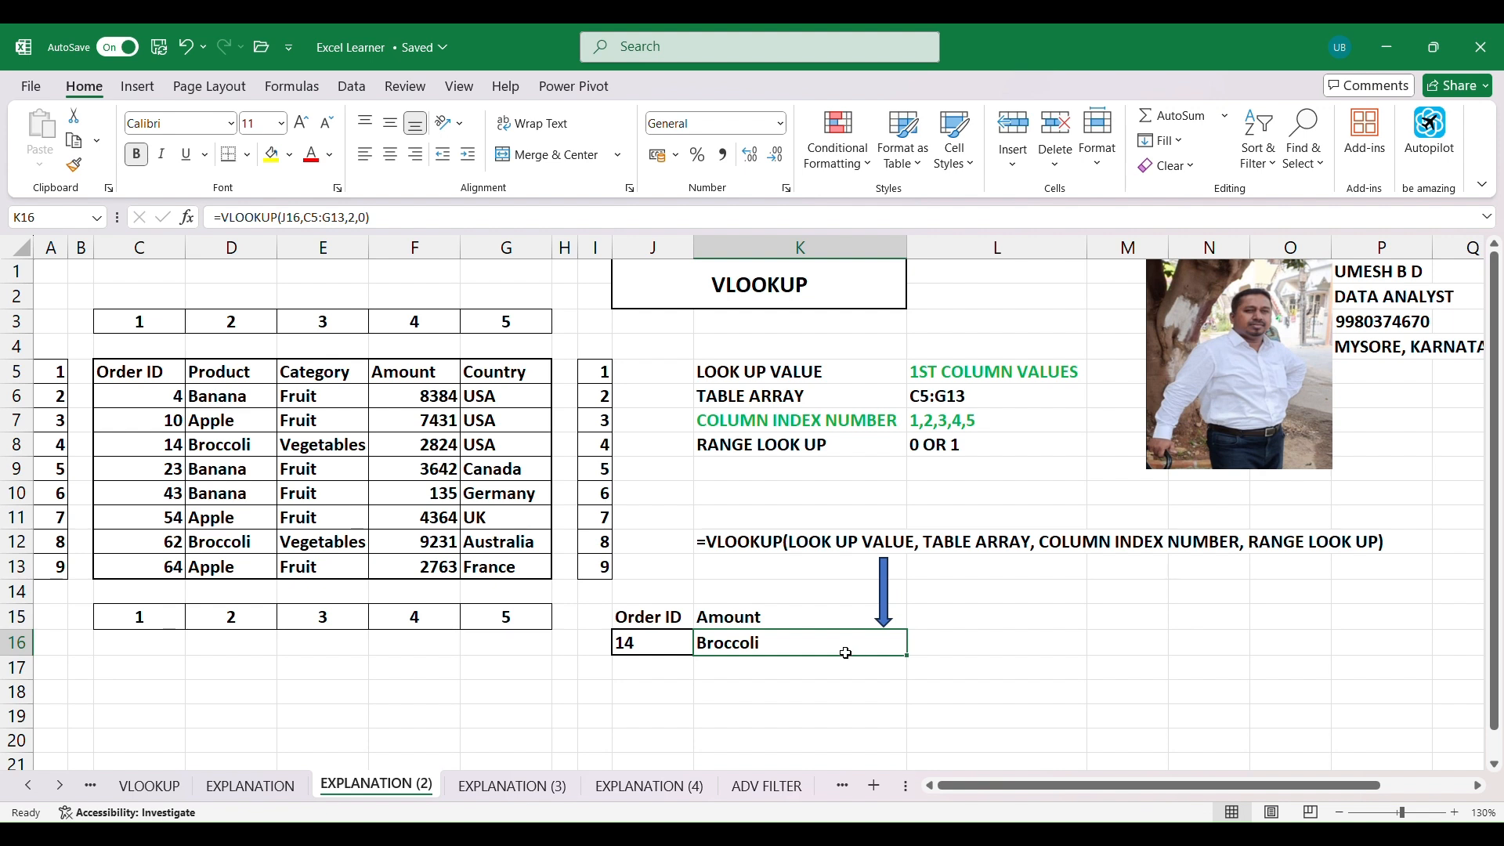
{"action": "left_click", "coordinate": [350, 218]}
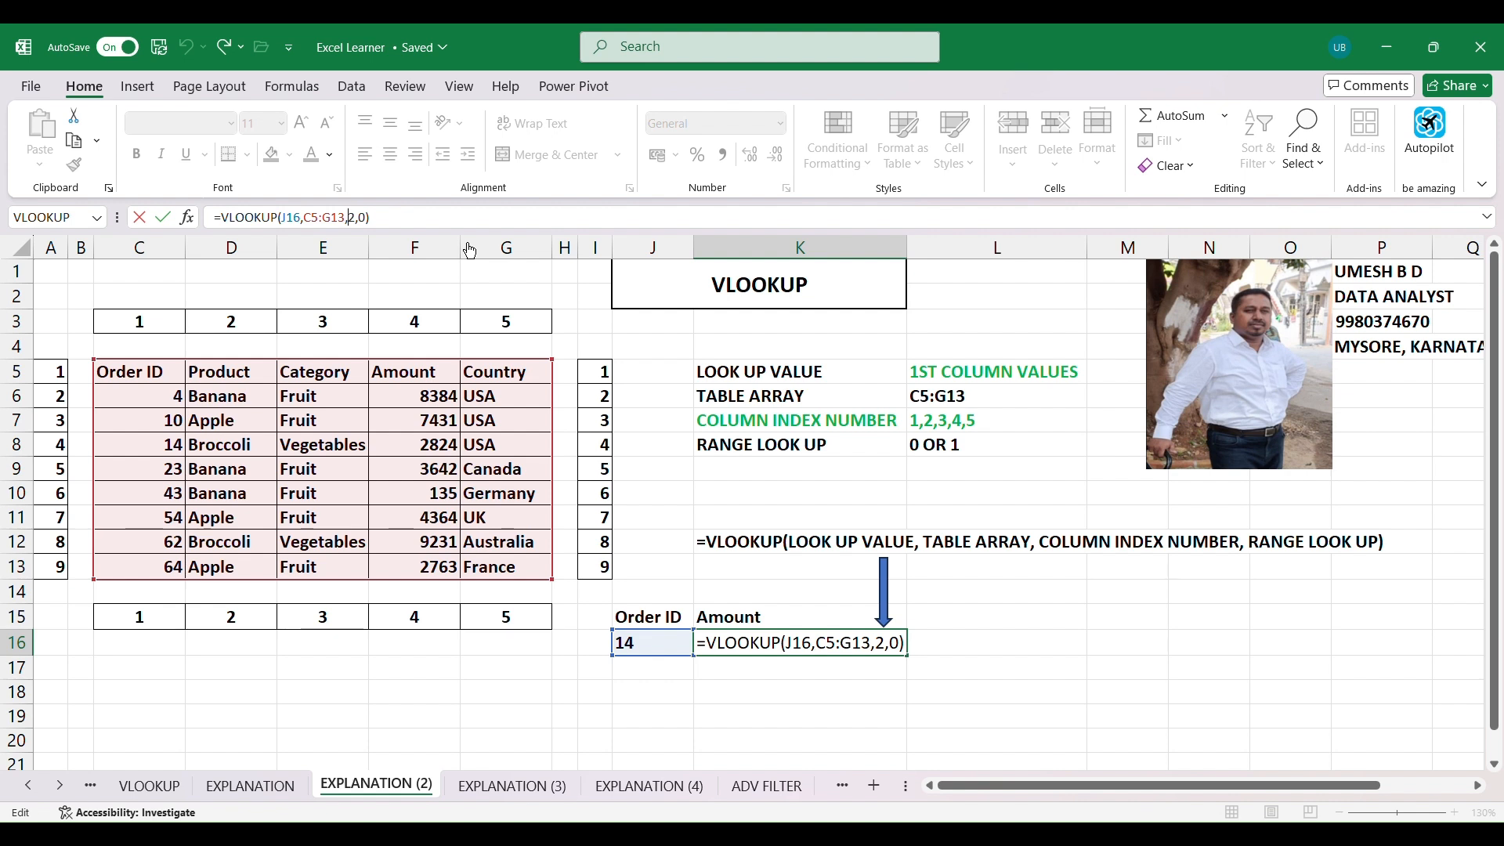
{"action": "type", "text": "4"}
{"action": "key", "text": "Delete"}
{"action": "key", "text": "Return"}
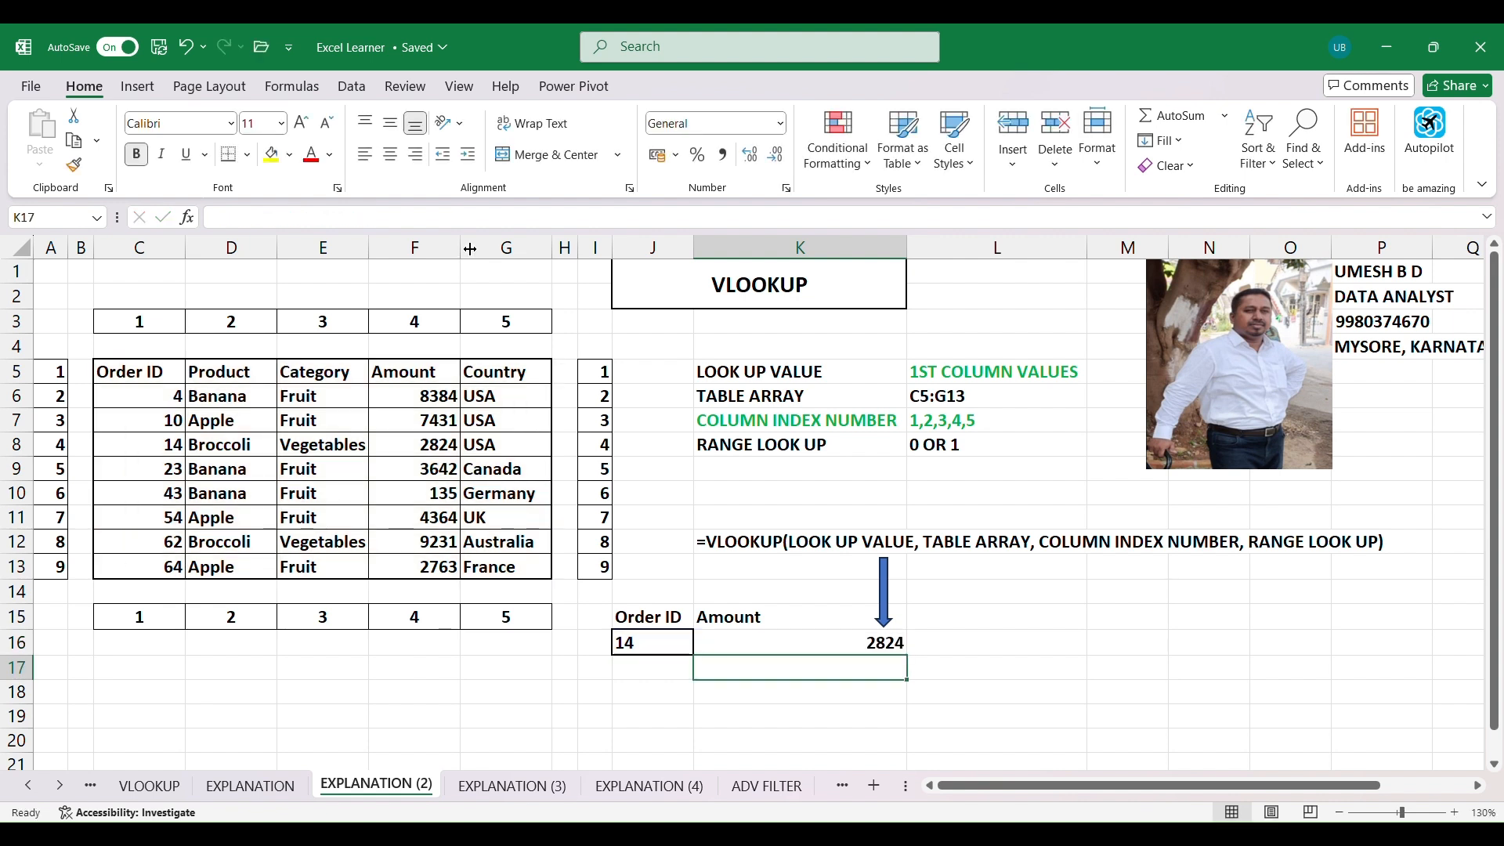
{"action": "key", "text": "Up"}
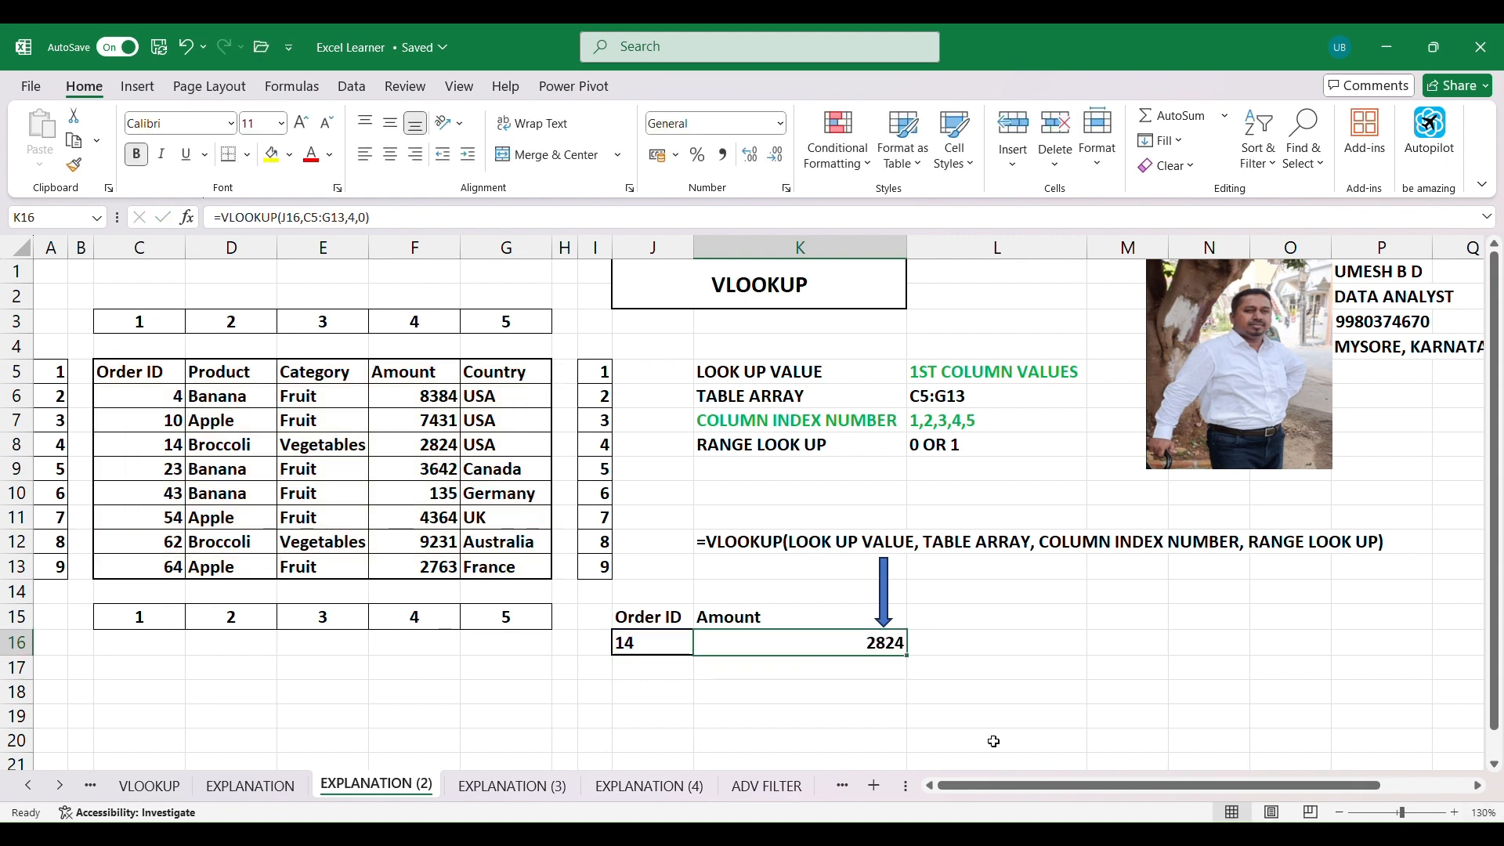
- Change the lookup value in J16 to the Order ID from the last row of the data table
{"action": "left_click", "coordinate": [651, 649]}
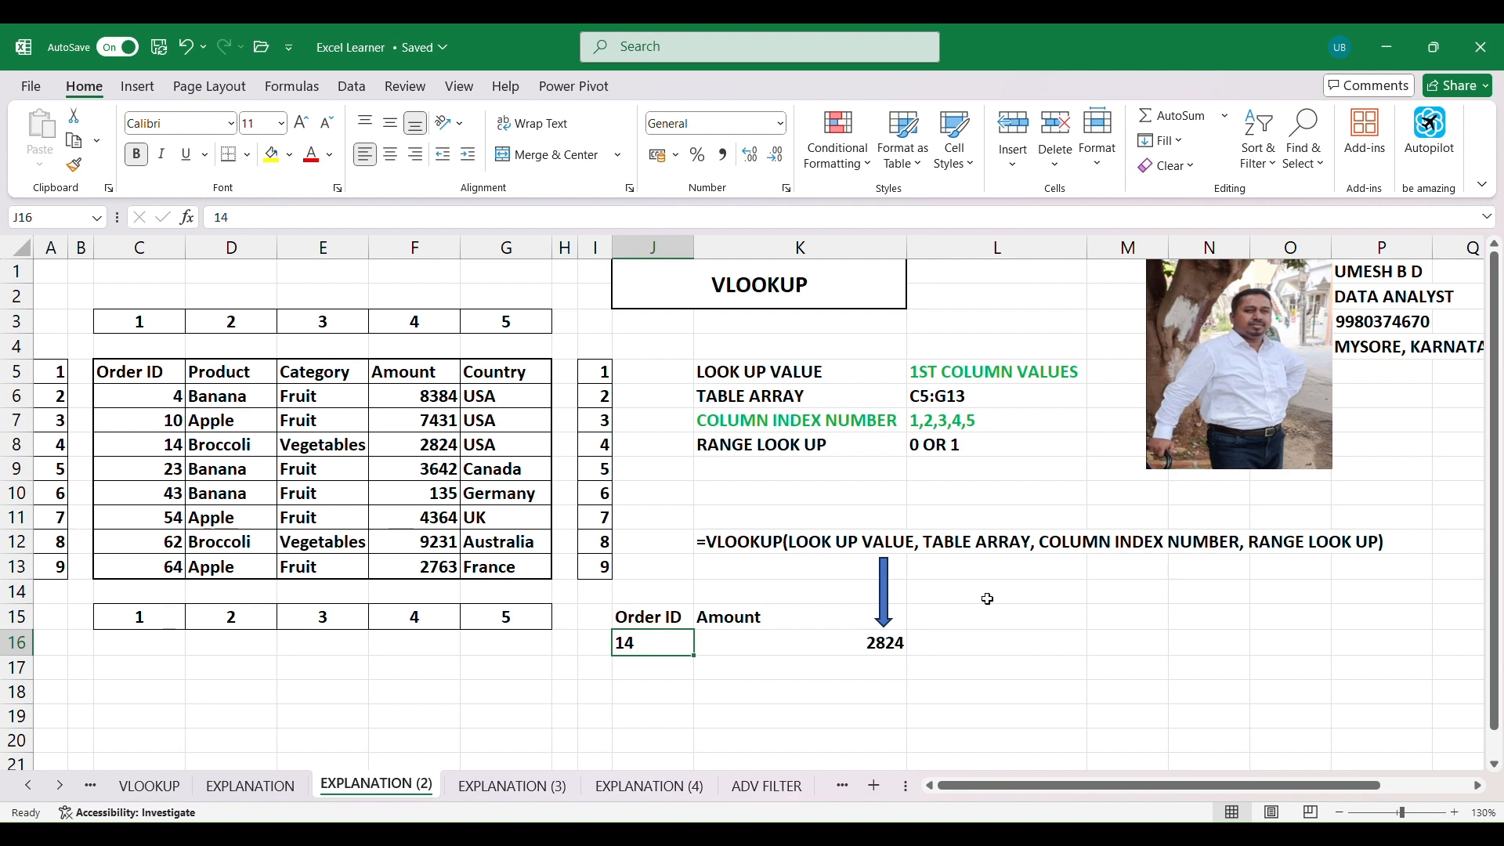
{"action": "type", "text": "64"}
{"action": "left_click", "coordinate": [831, 699]}
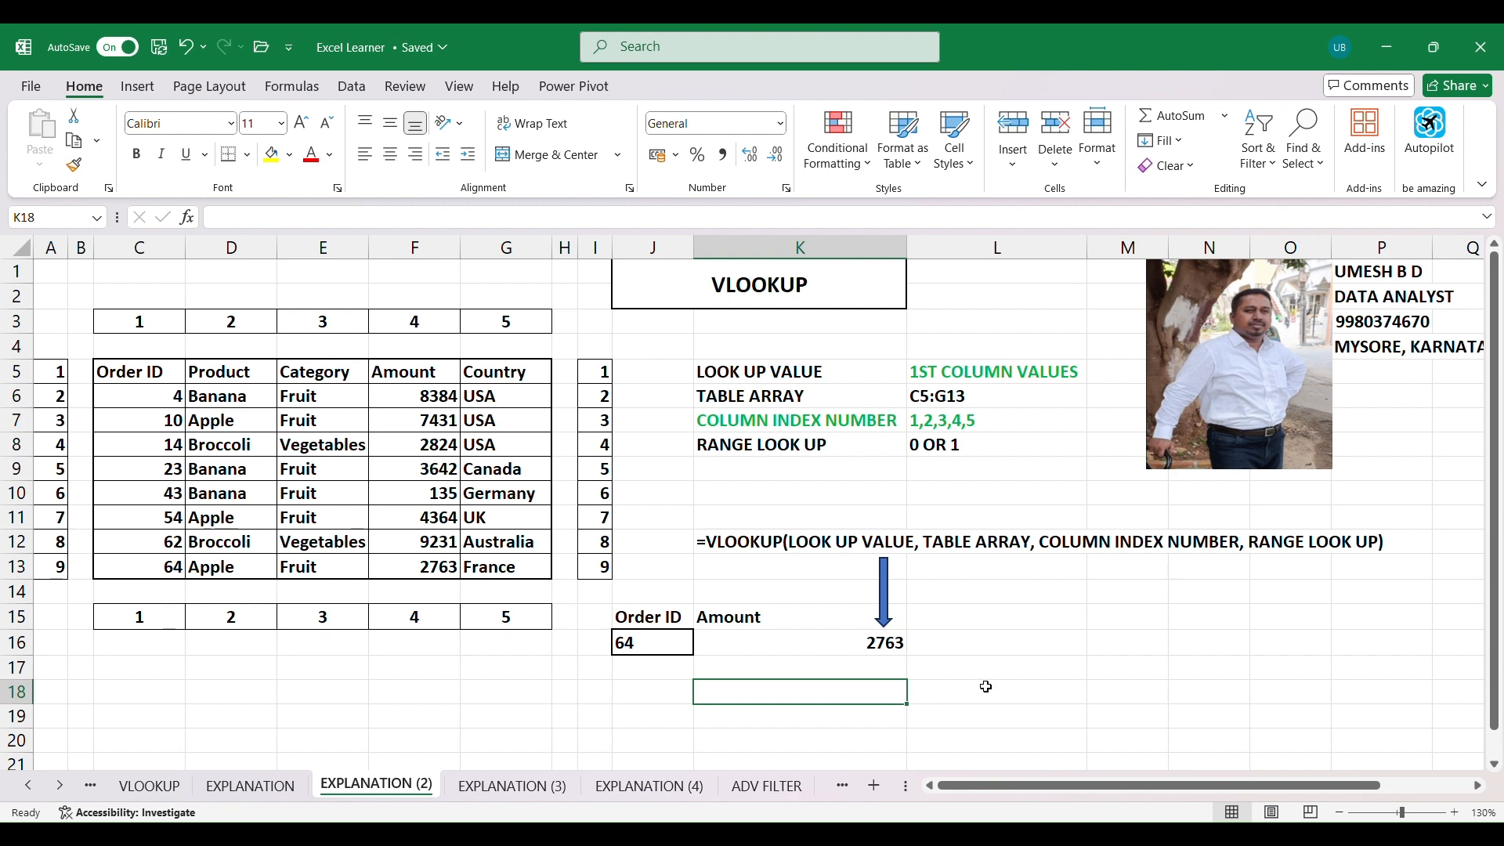
{"action": "left_click", "coordinate": [758, 647]}
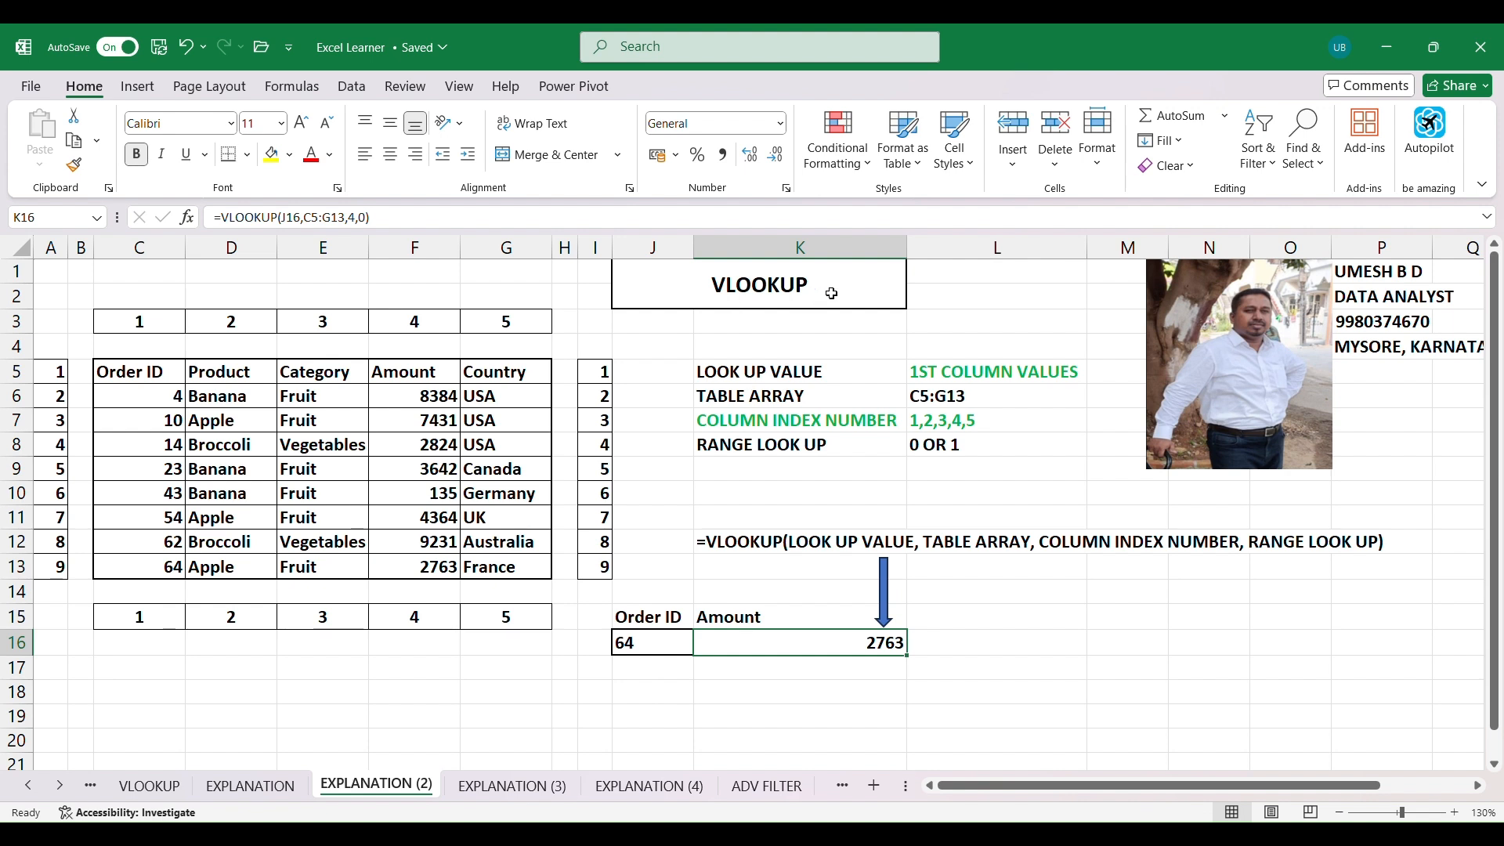
- Compare the HLOOKUP arguments on the EXPLANATION (3) sheet with the VLOOKUP arguments on EXPLANATION (2)
{"action": "left_click", "coordinate": [515, 786]}
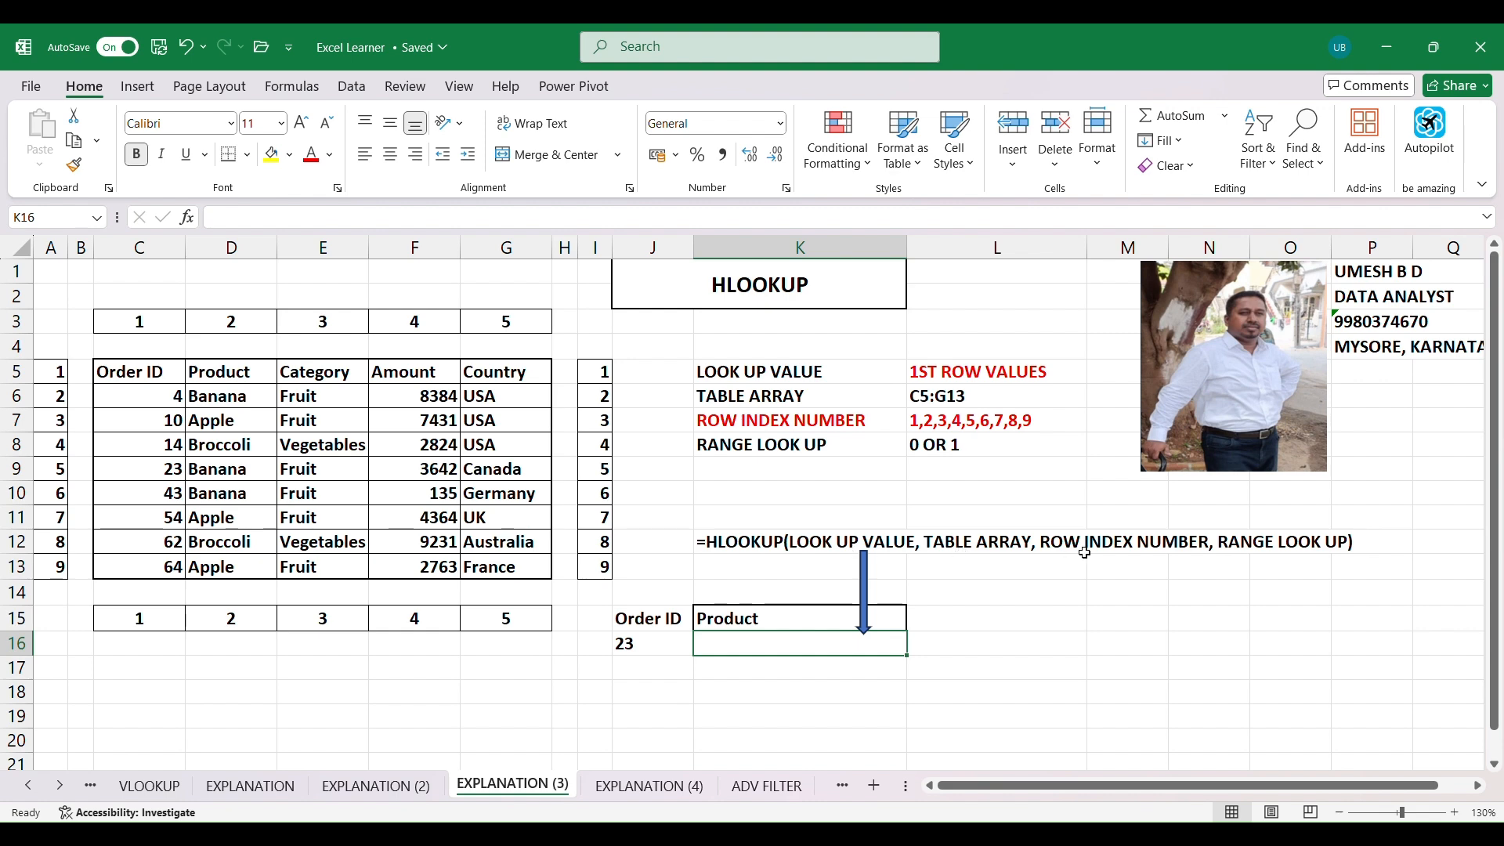
{"action": "left_click", "coordinate": [377, 785]}
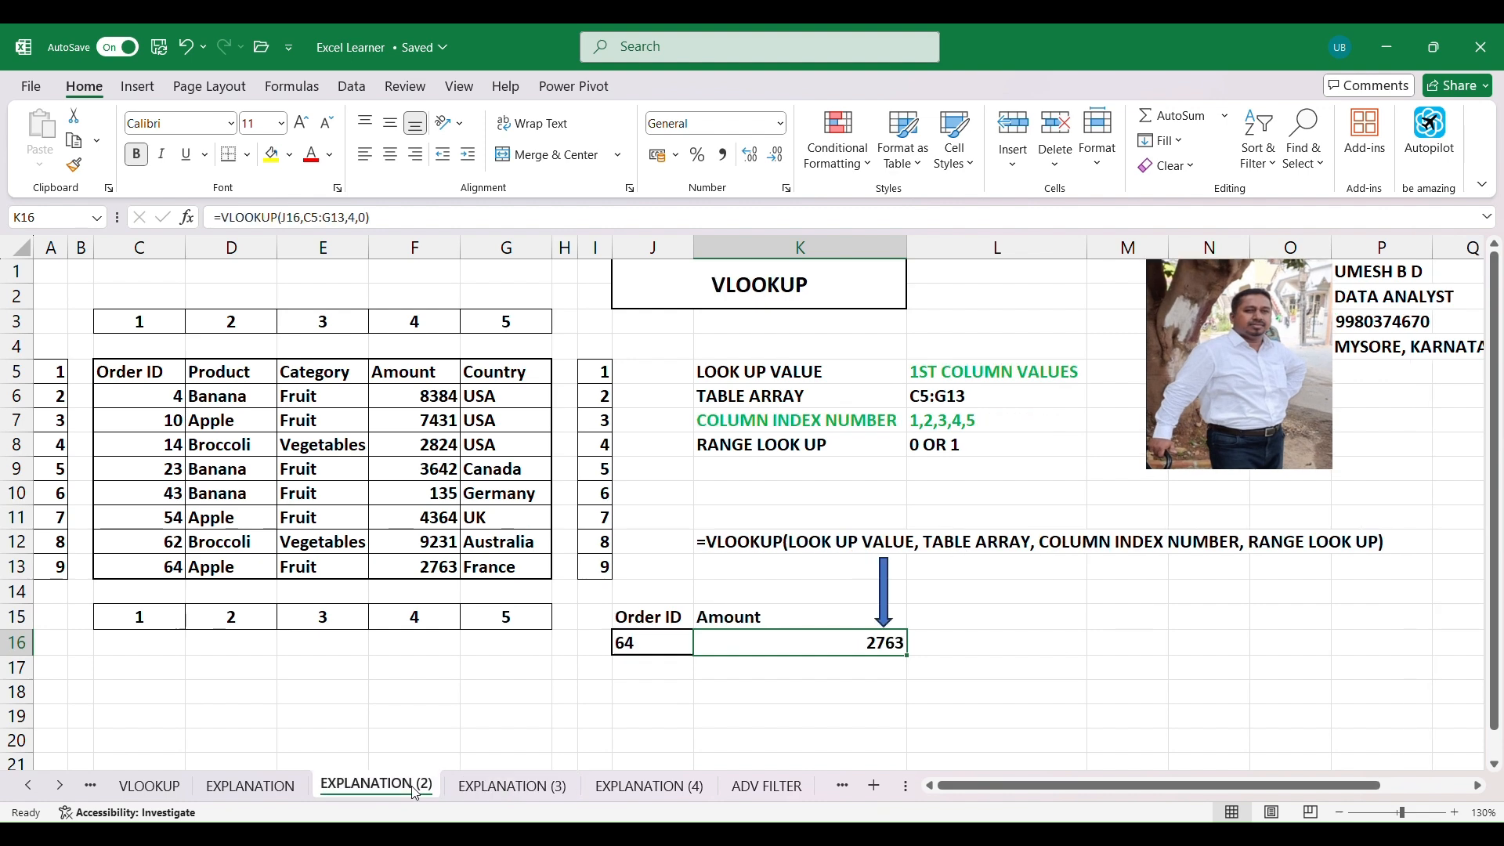
{"action": "left_click", "coordinate": [517, 787]}
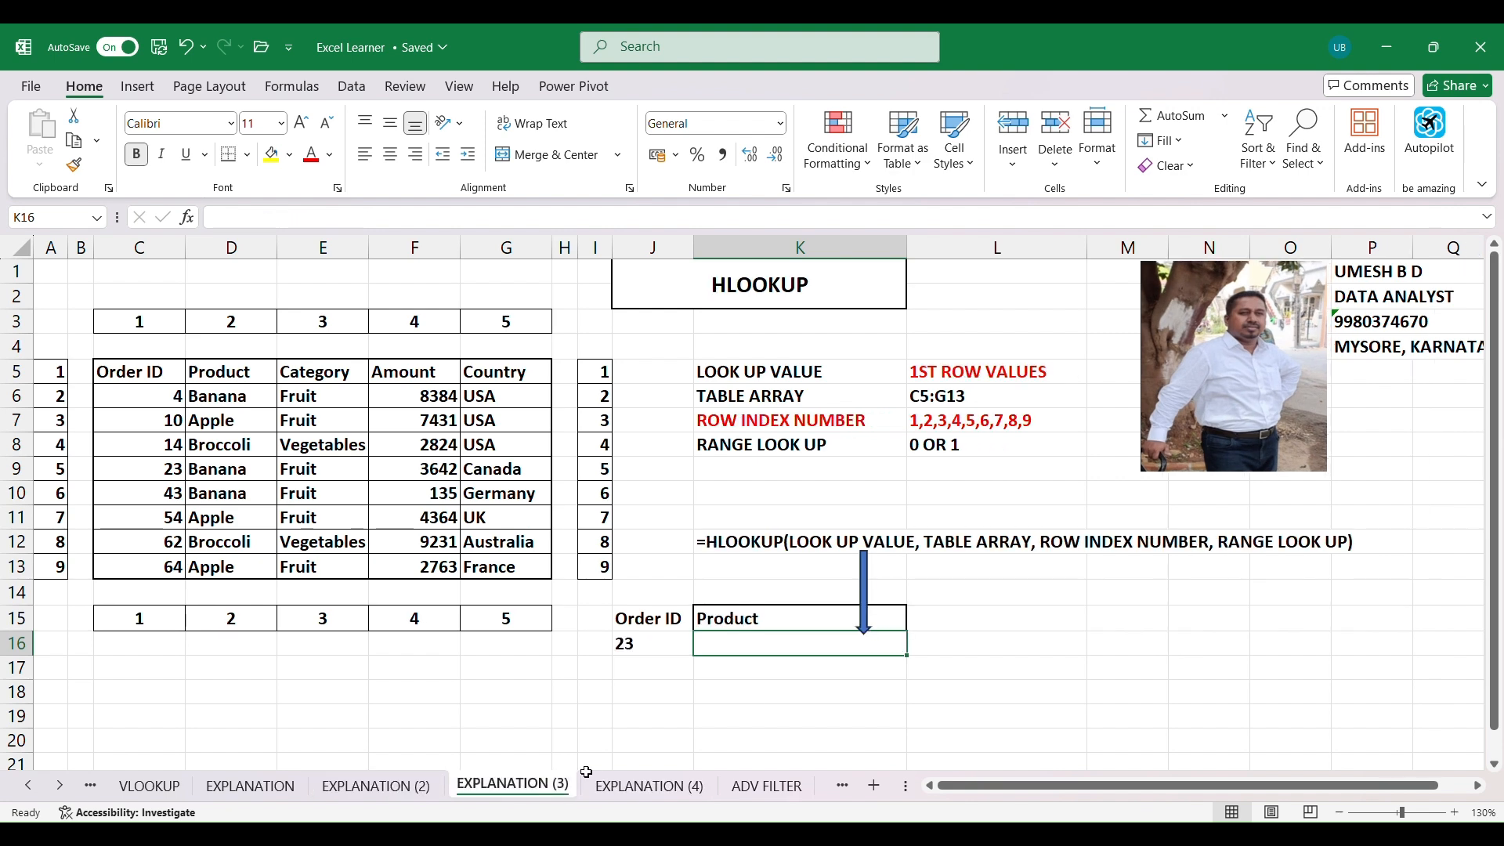
{"action": "left_click", "coordinate": [377, 786]}
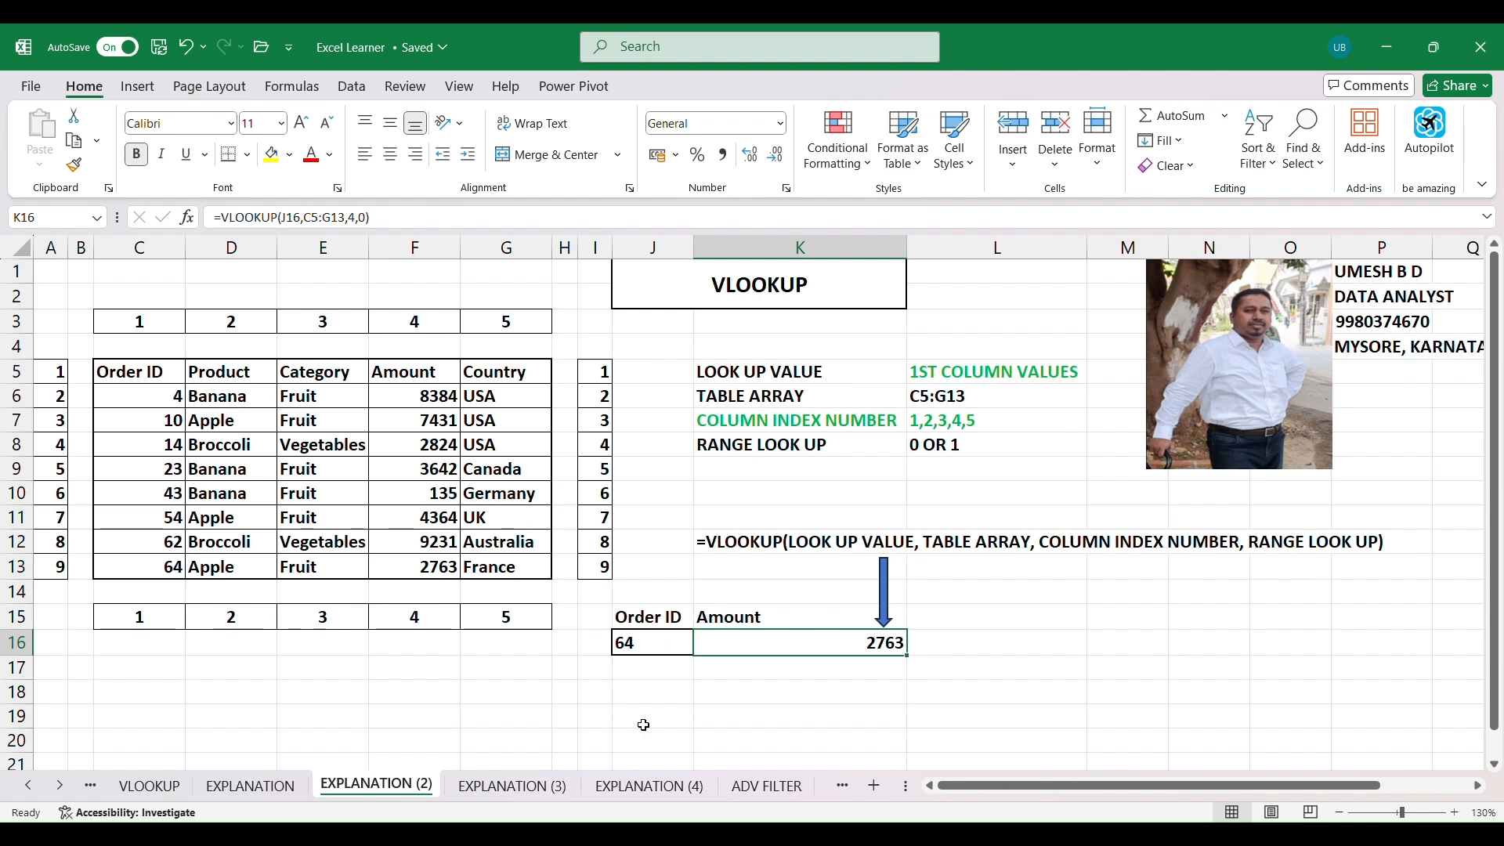
{"action": "left_click", "coordinate": [534, 786]}
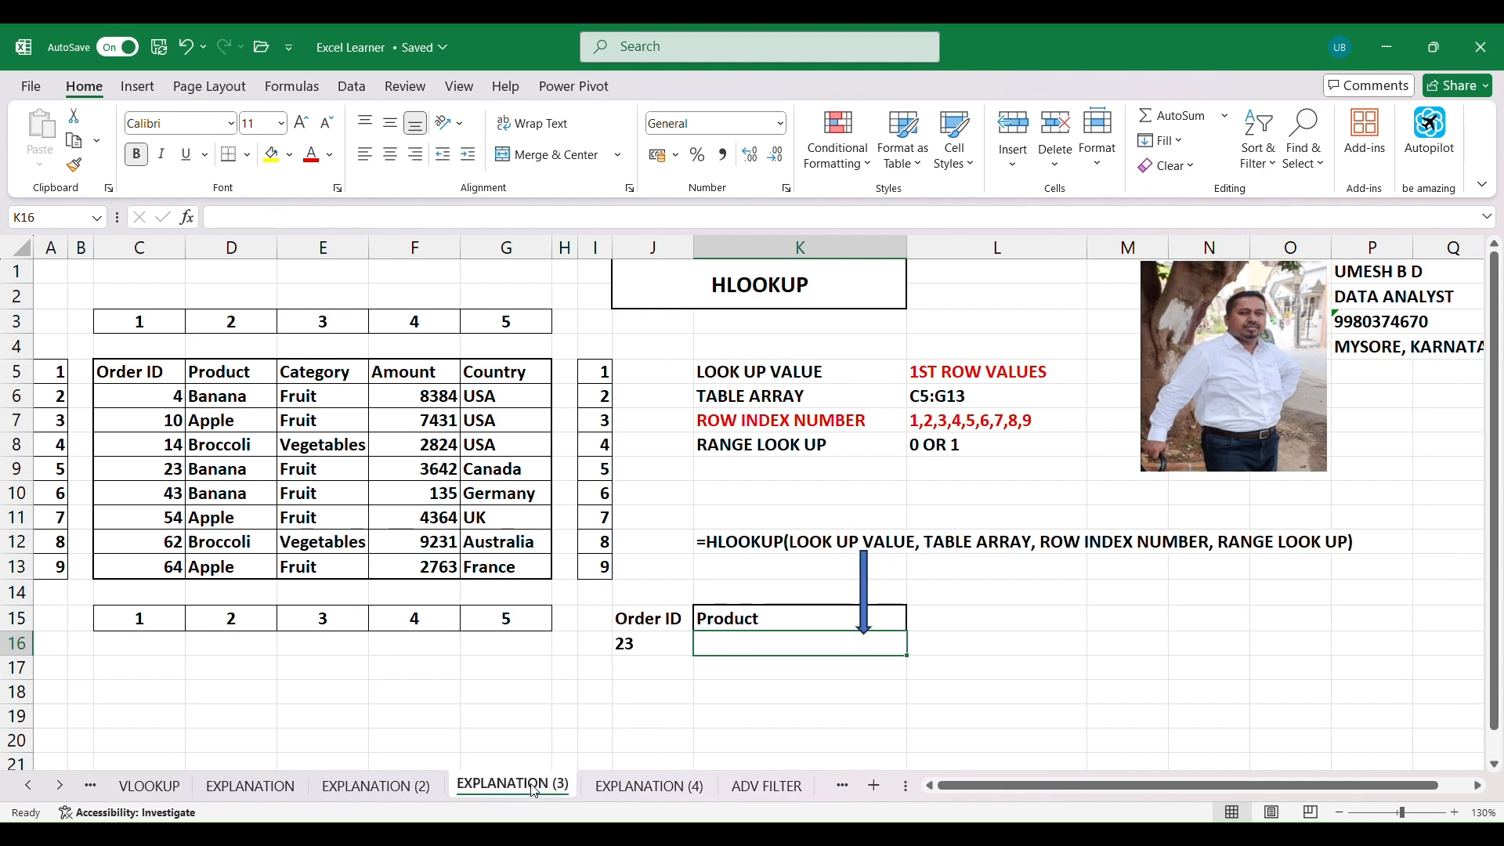
{"action": "left_click", "coordinate": [375, 786]}
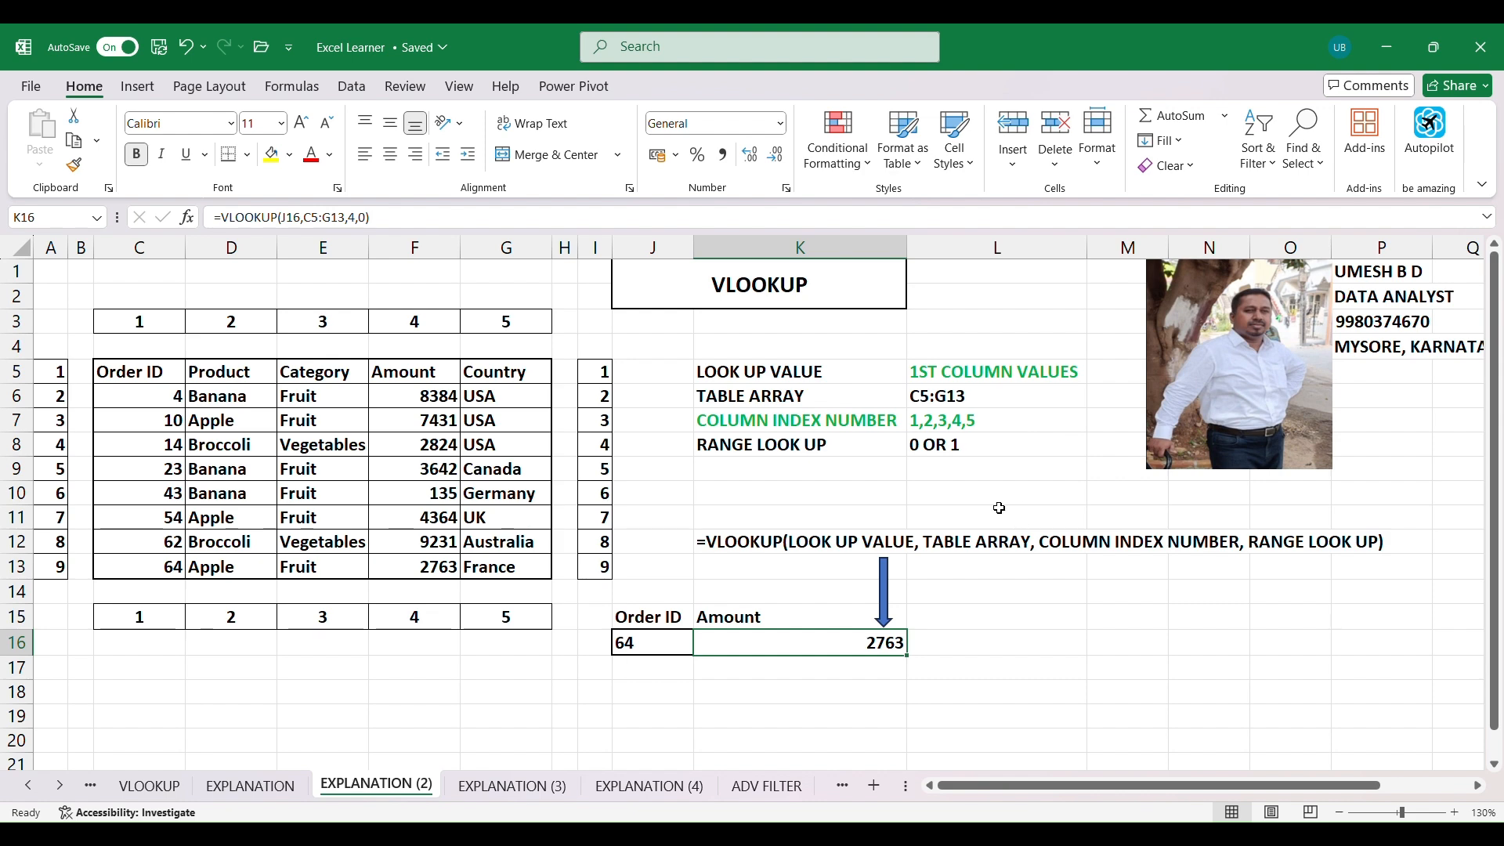
- On the EXPLANATION (3) sheet, enter =HLOOKUP(K15,C5:G13,5,0) in K16 to retrieve the product for the listed Order ID
{"action": "left_click", "coordinate": [517, 787]}
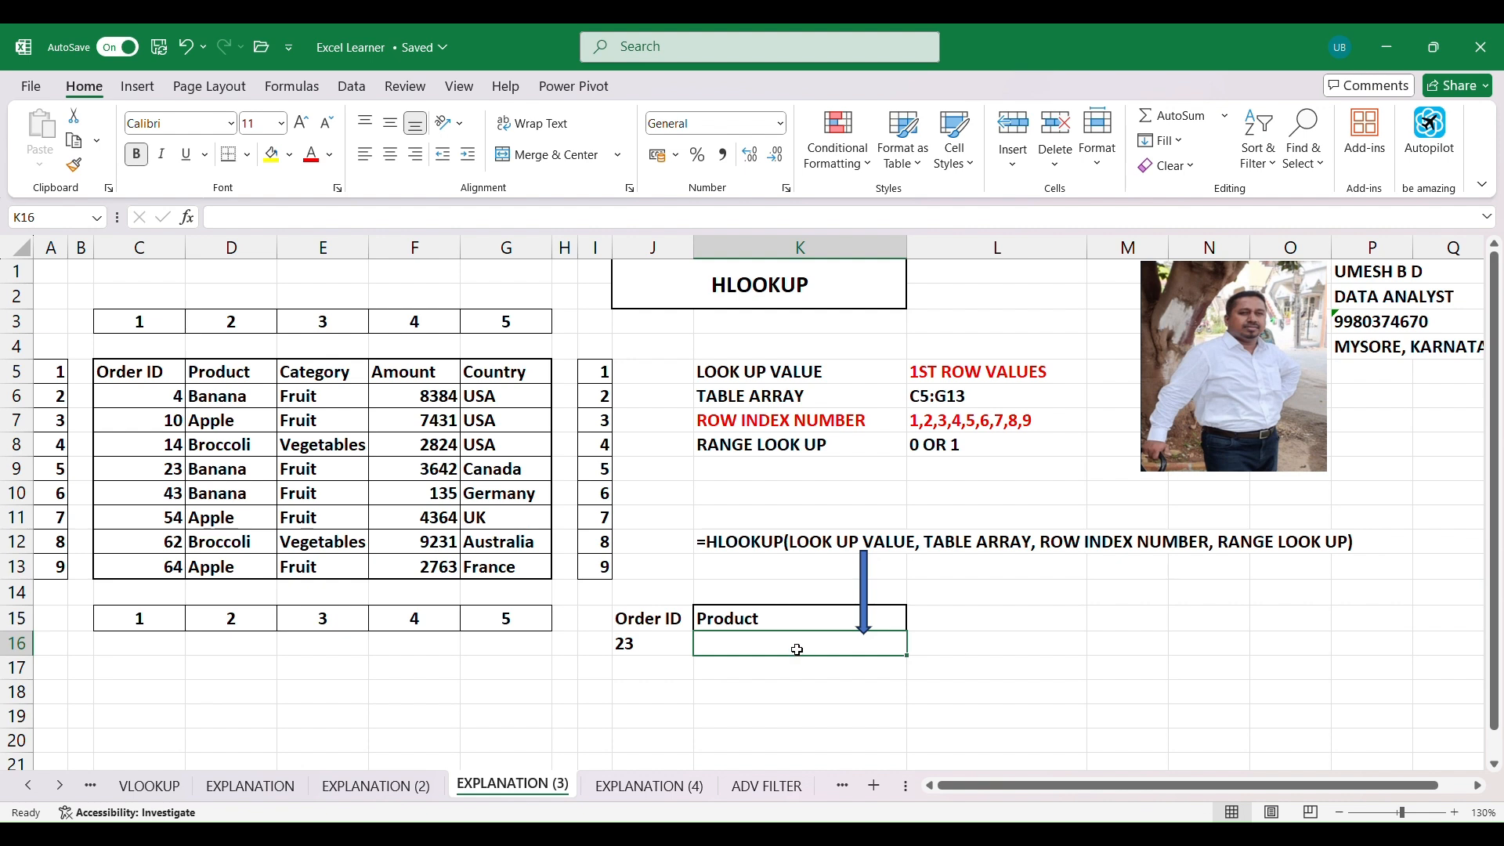
{"action": "type", "text": "="}
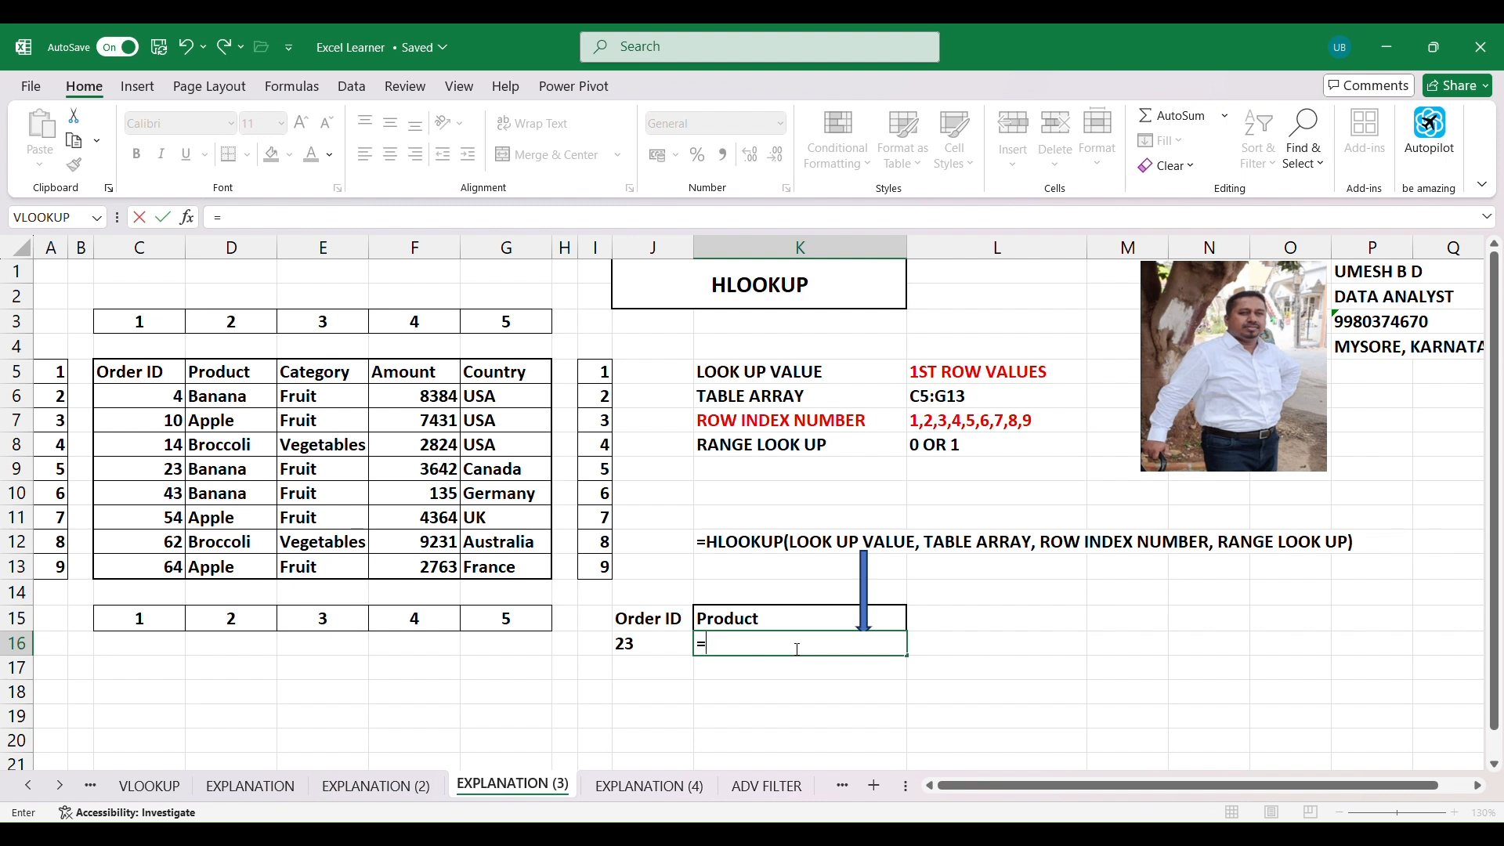
{"action": "type", "text": "hlo"}
{"action": "key", "text": "Tab"}
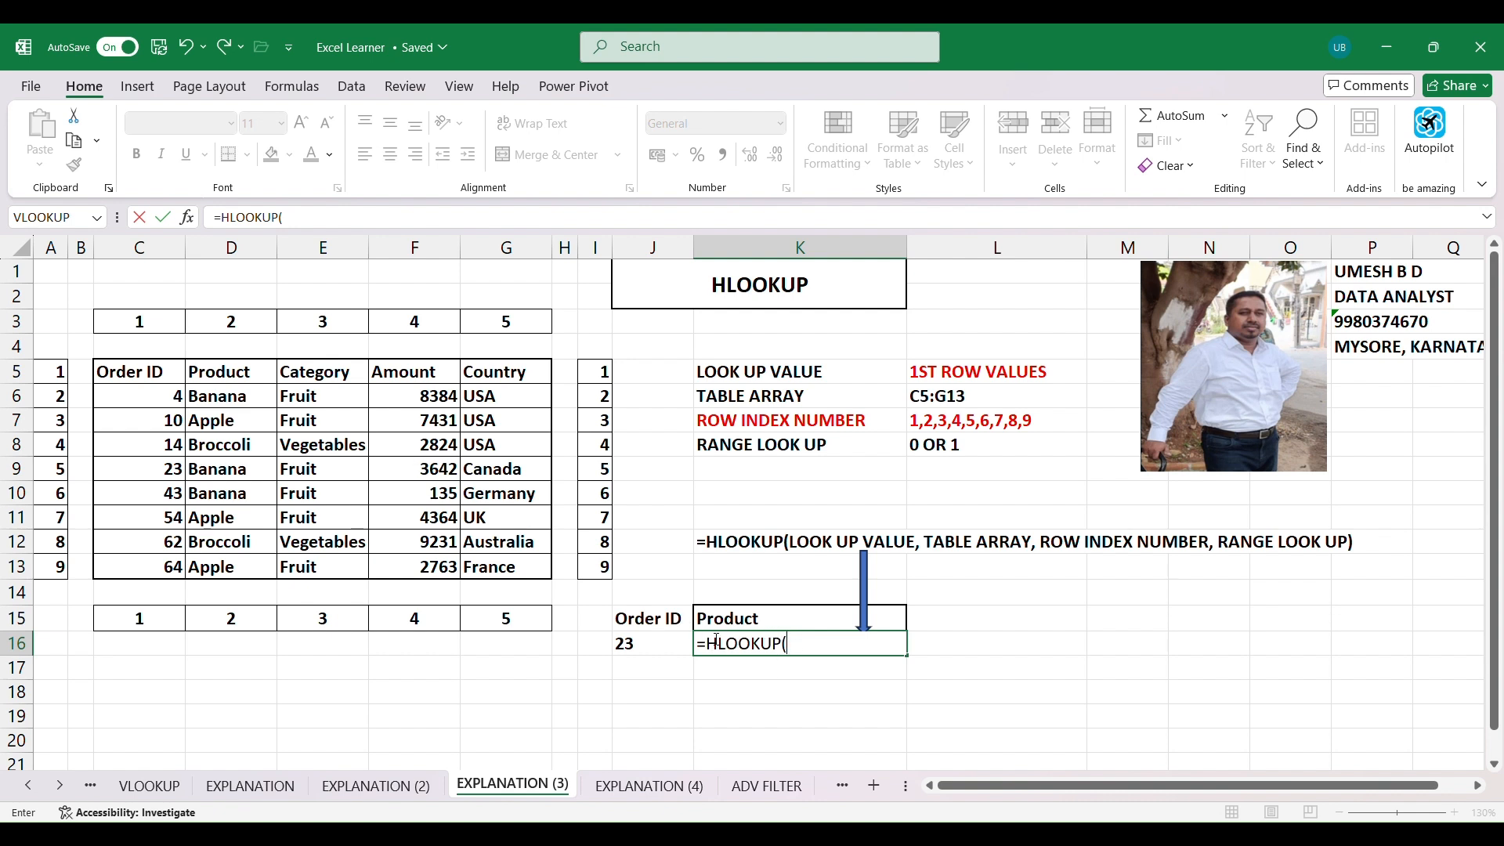
{"action": "left_click", "coordinate": [757, 622]}
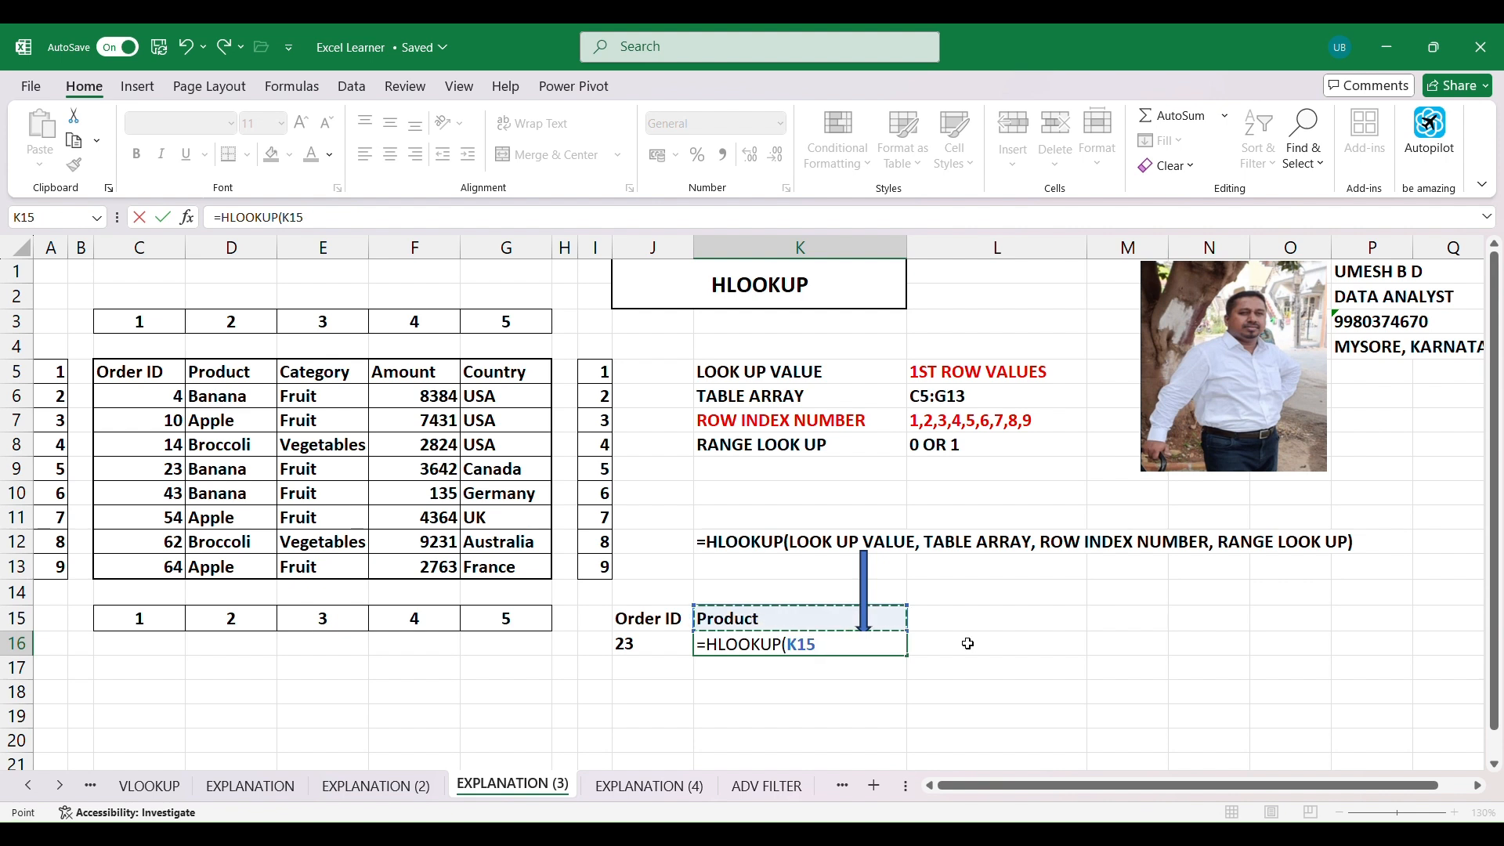
{"action": "type", "text": ","}
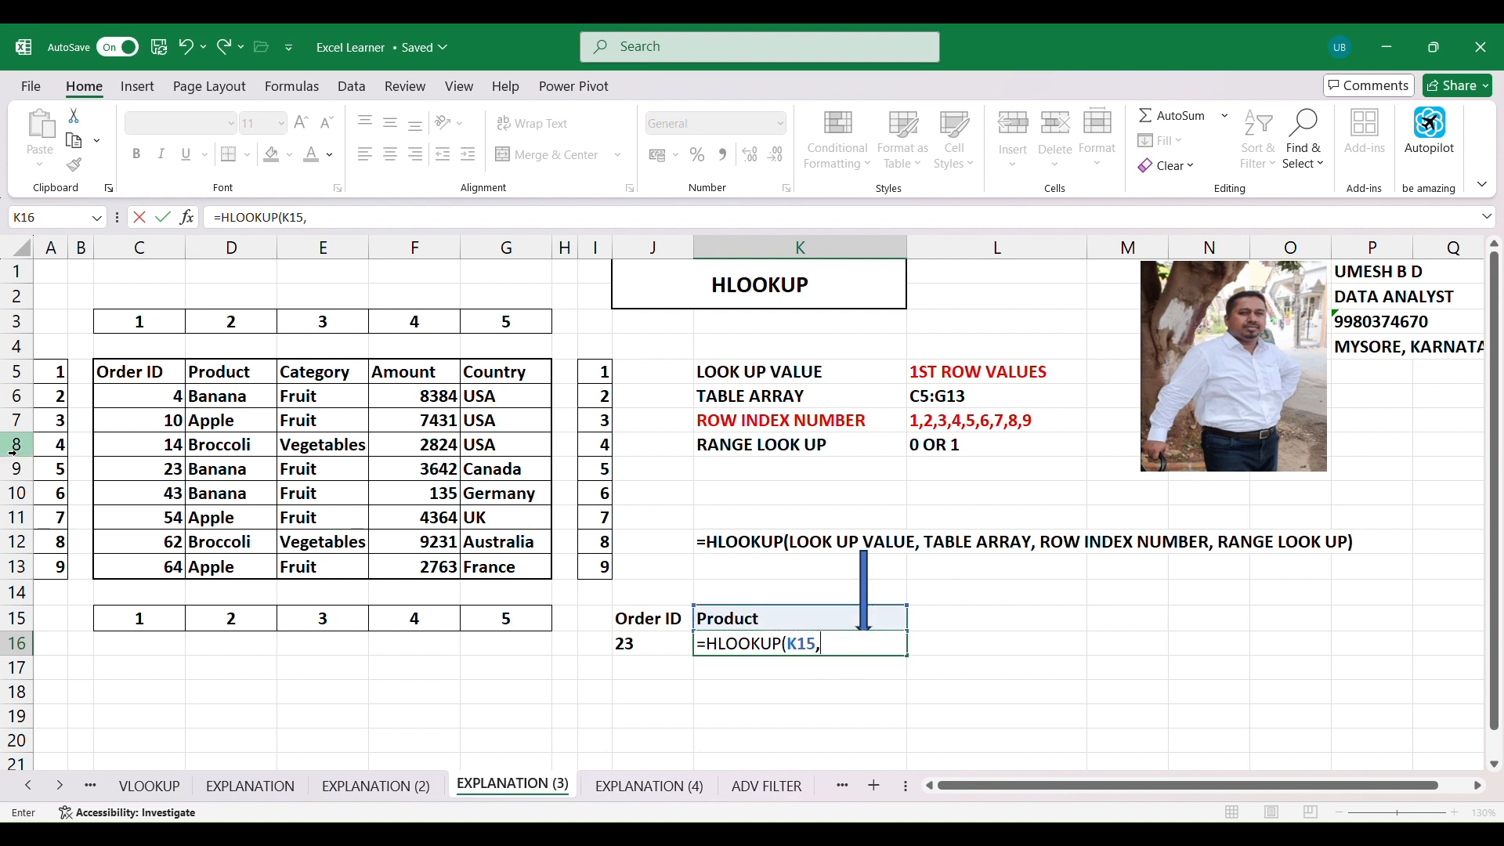
{"action": "left_click_drag", "start_coordinate": [129, 379], "coordinate": [478, 565]}
{"action": "type", "text": ","}
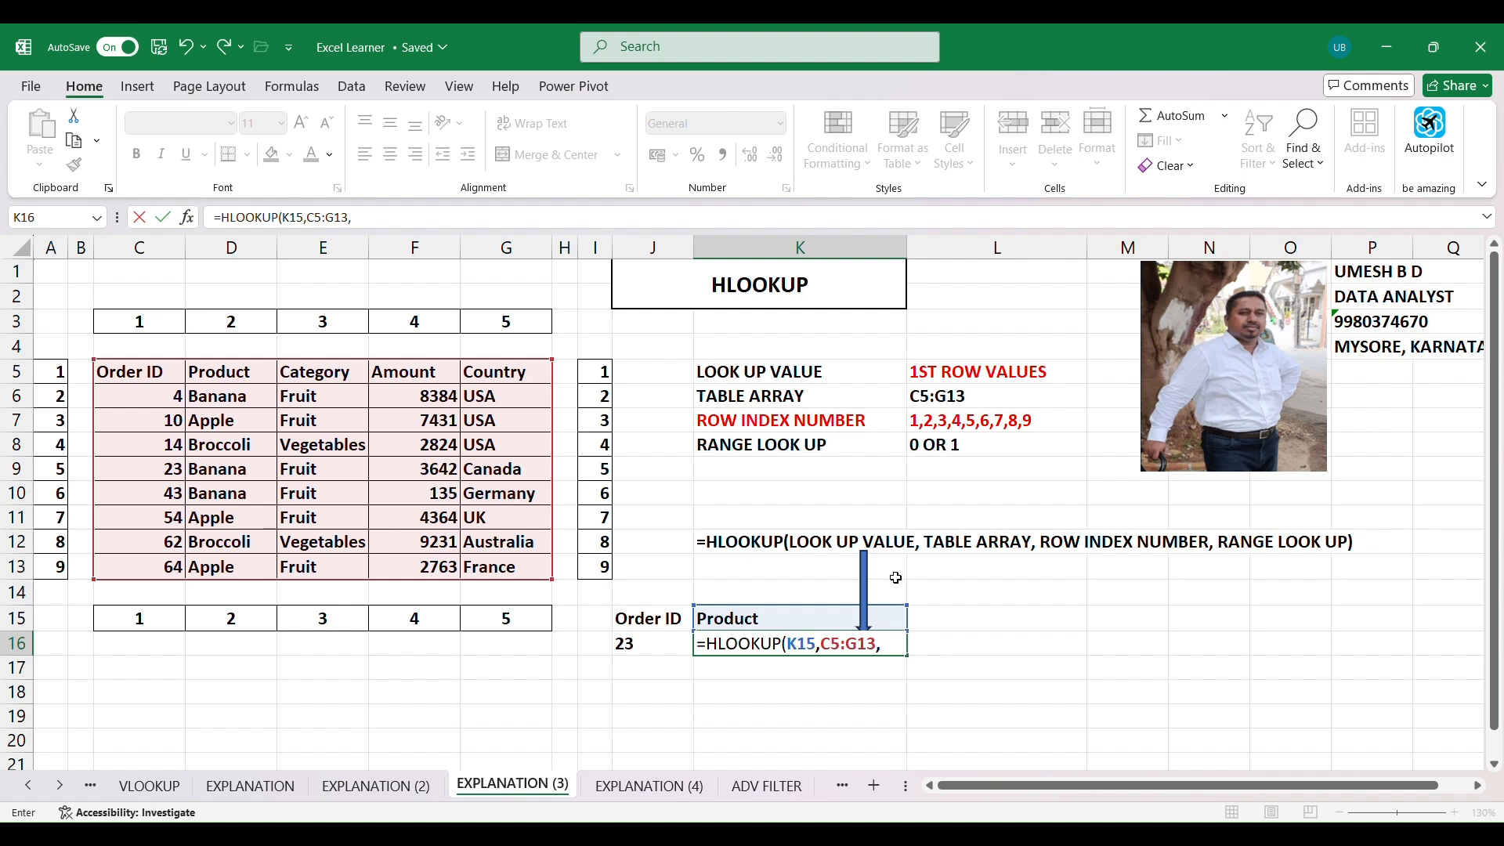
{"action": "type", "text": "5,0)"}
{"action": "key", "text": "Return"}
{"action": "key", "text": "Up"}
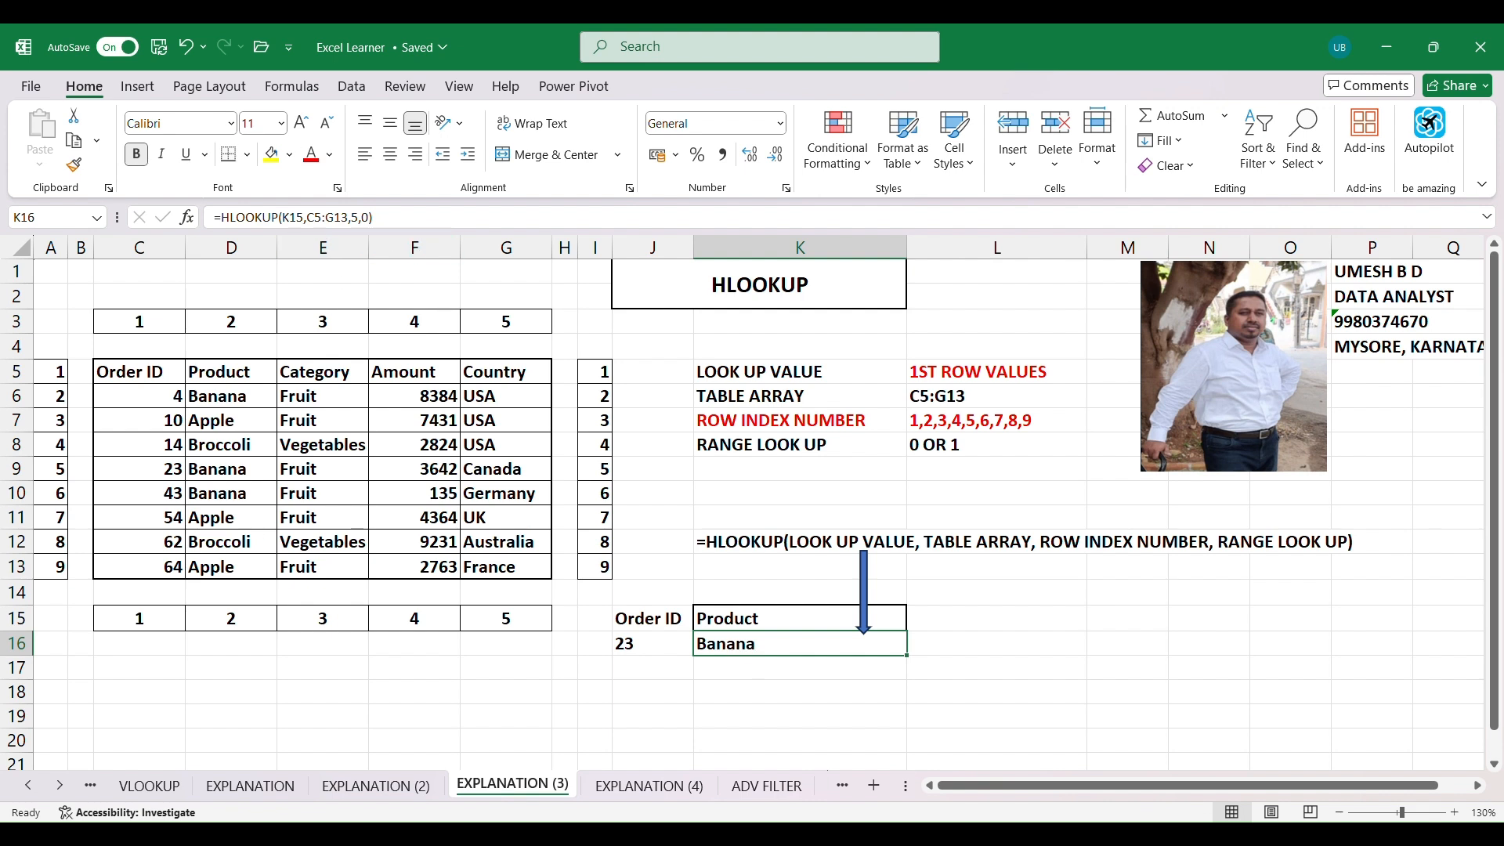
- On the EXPLANATION (4) sheet, enter =XLOOKUP(J16,C5:C13,D5:D13,0) in K16 to look up the product by Order ID
{"action": "left_click", "coordinate": [635, 785]}
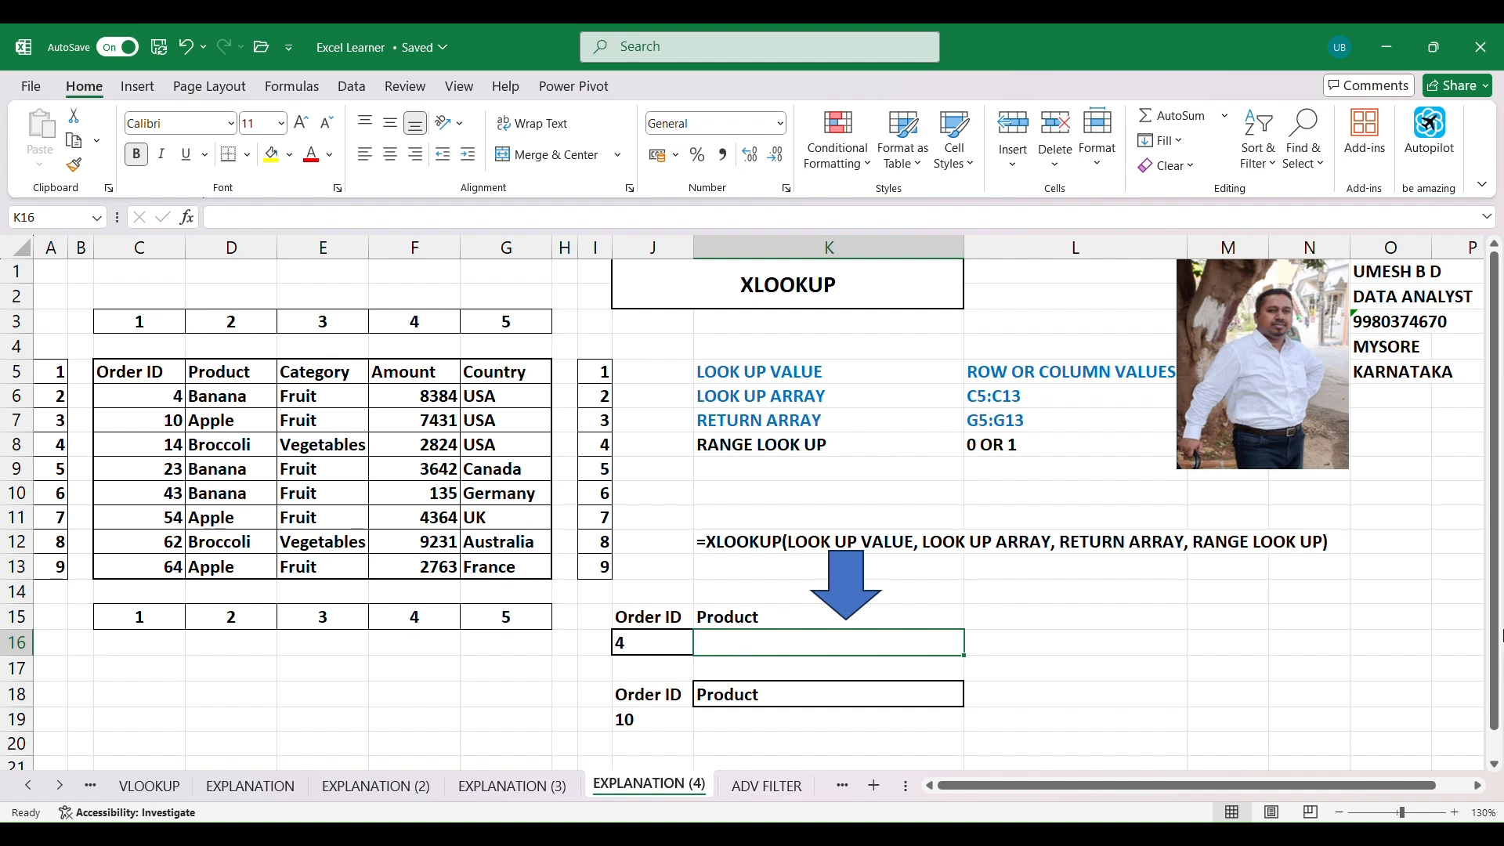
{"action": "type", "text": "=xloo"}
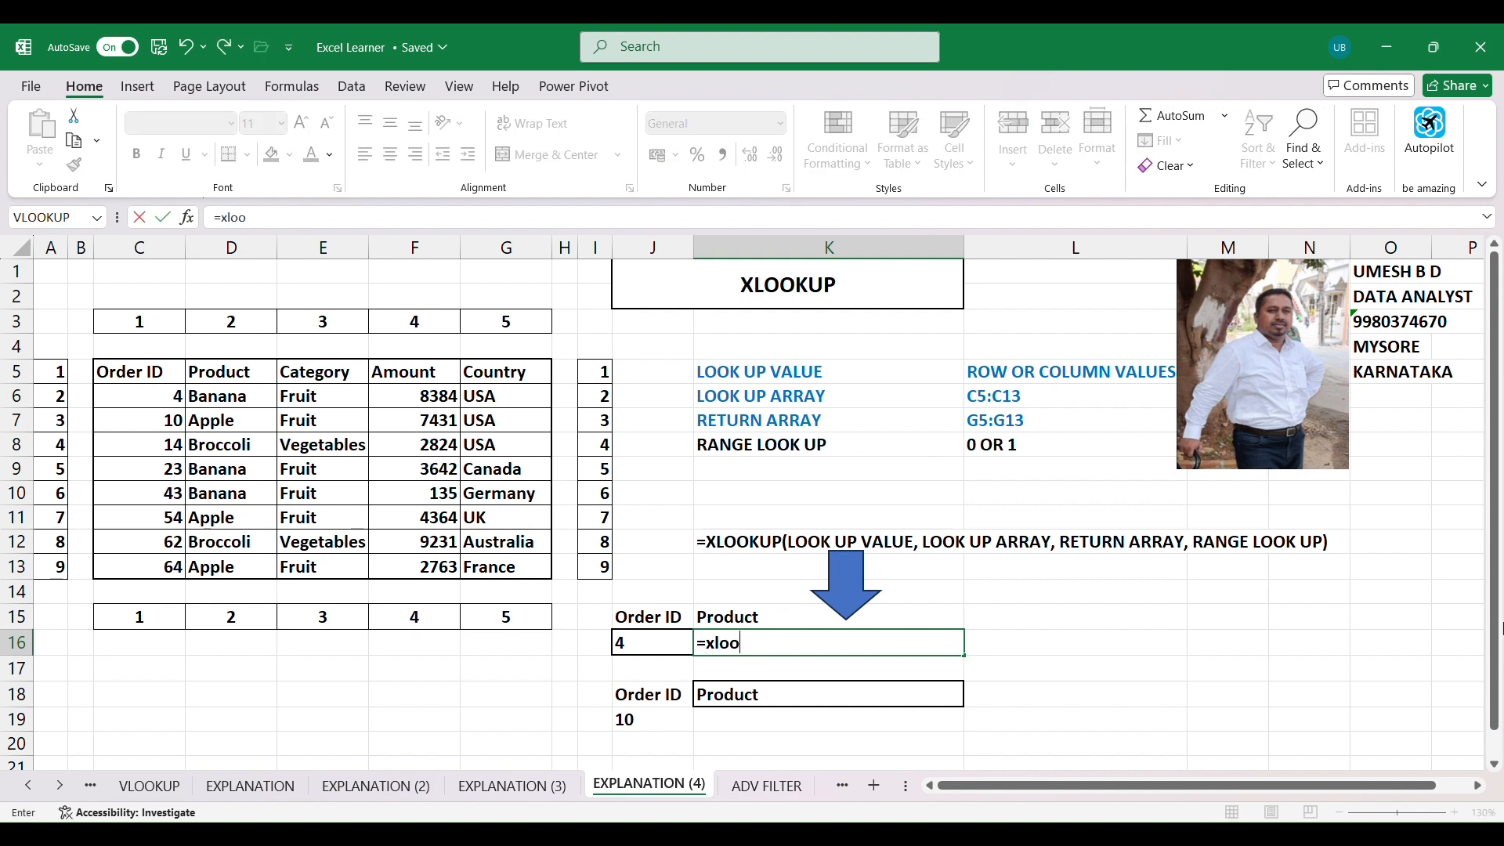
{"action": "key", "text": "Tab"}
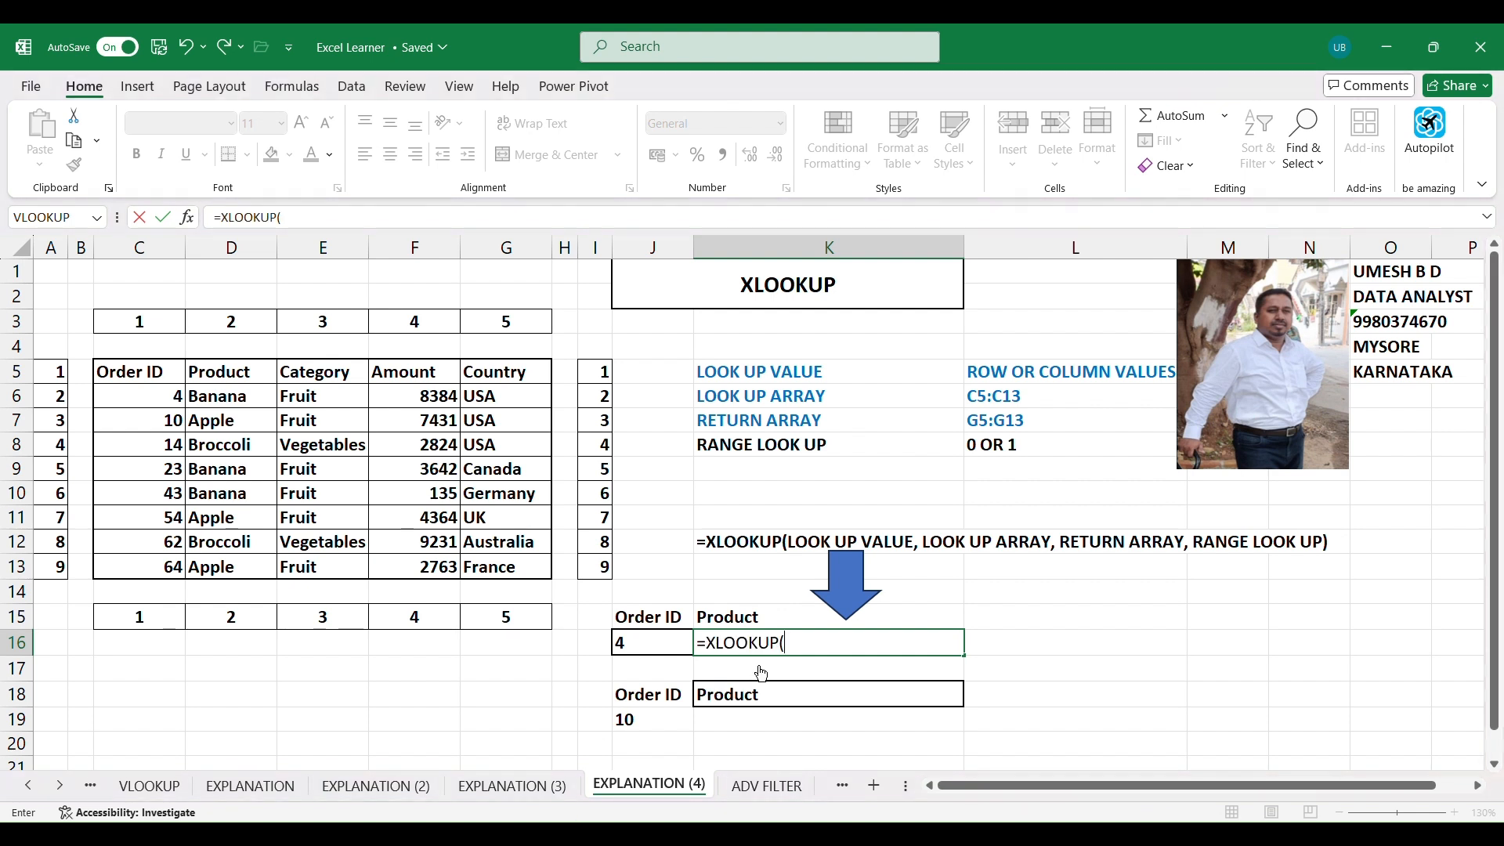
{"action": "left_click", "coordinate": [667, 646]}
{"action": "type", "text": ","}
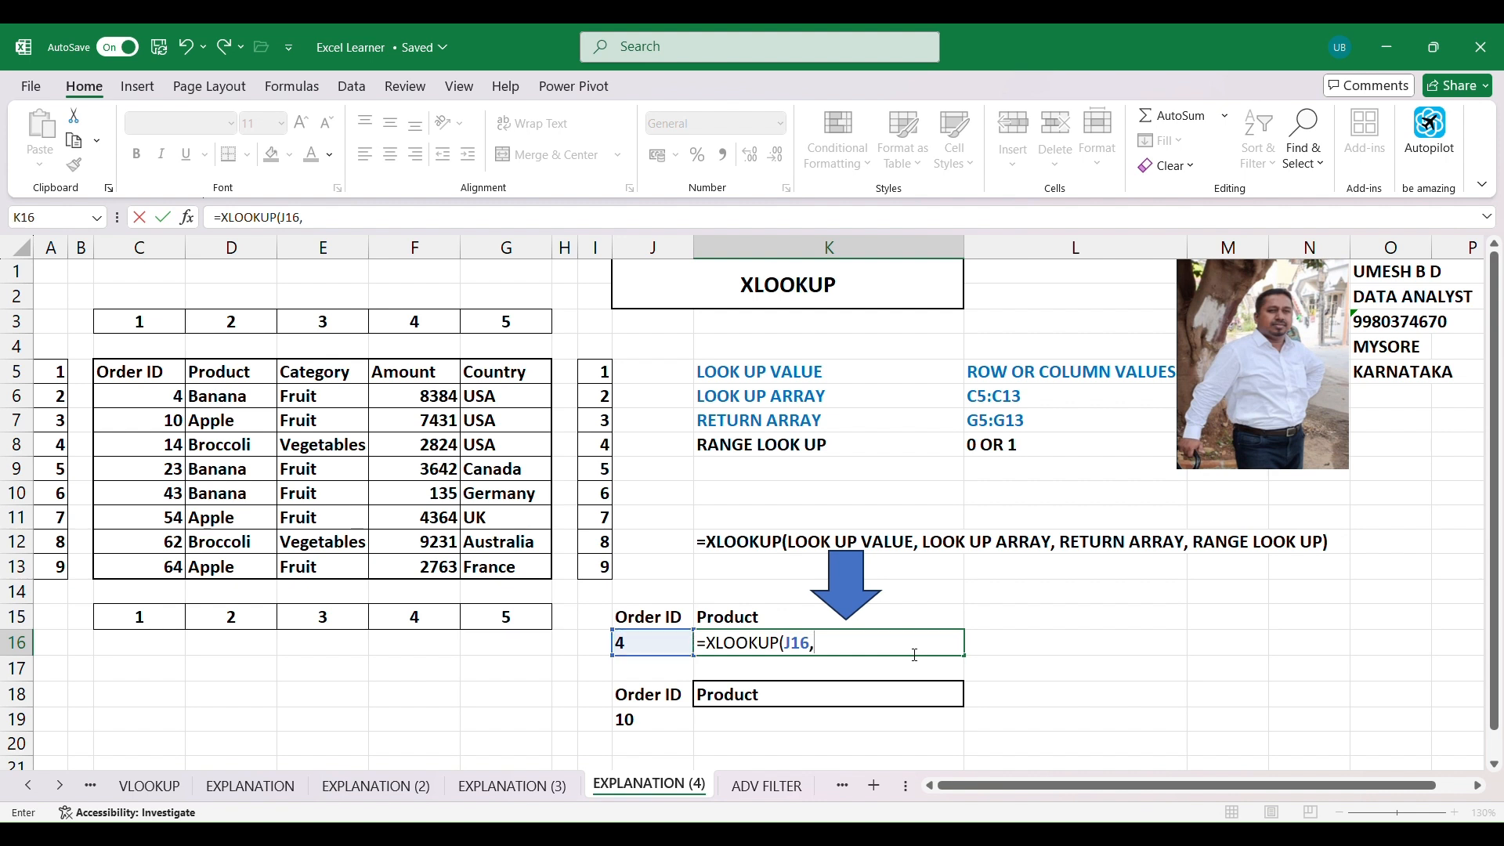
{"action": "left_click", "coordinate": [173, 379]}
{"action": "left_click_drag", "start_coordinate": [174, 380], "coordinate": [174, 474]}
{"action": "left_click_drag", "start_coordinate": [171, 546], "coordinate": [171, 569]}
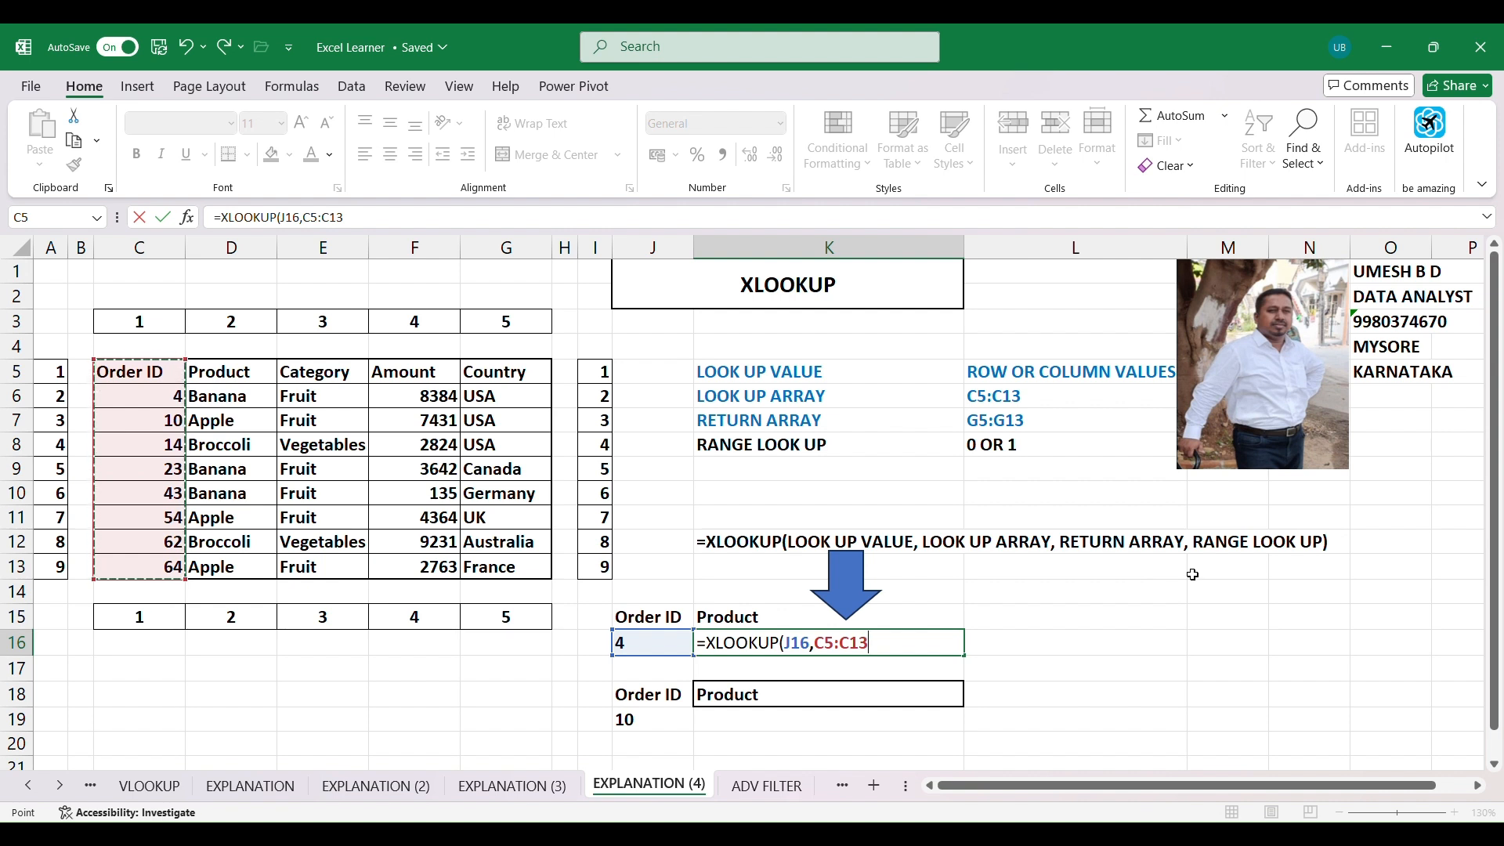
{"action": "type", "text": ","}
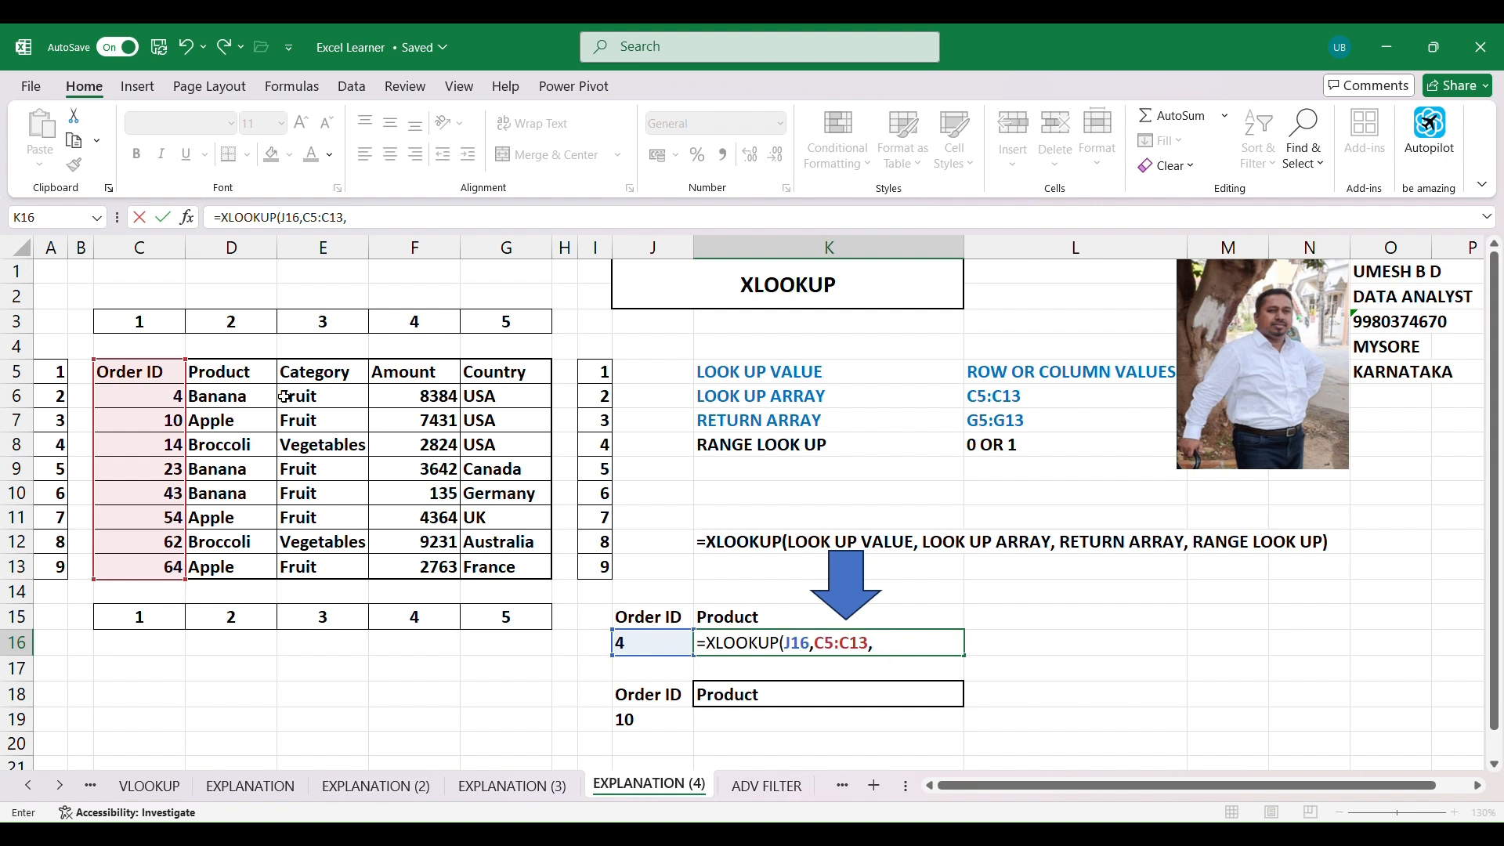
{"action": "left_click_drag", "start_coordinate": [255, 376], "coordinate": [263, 566]}
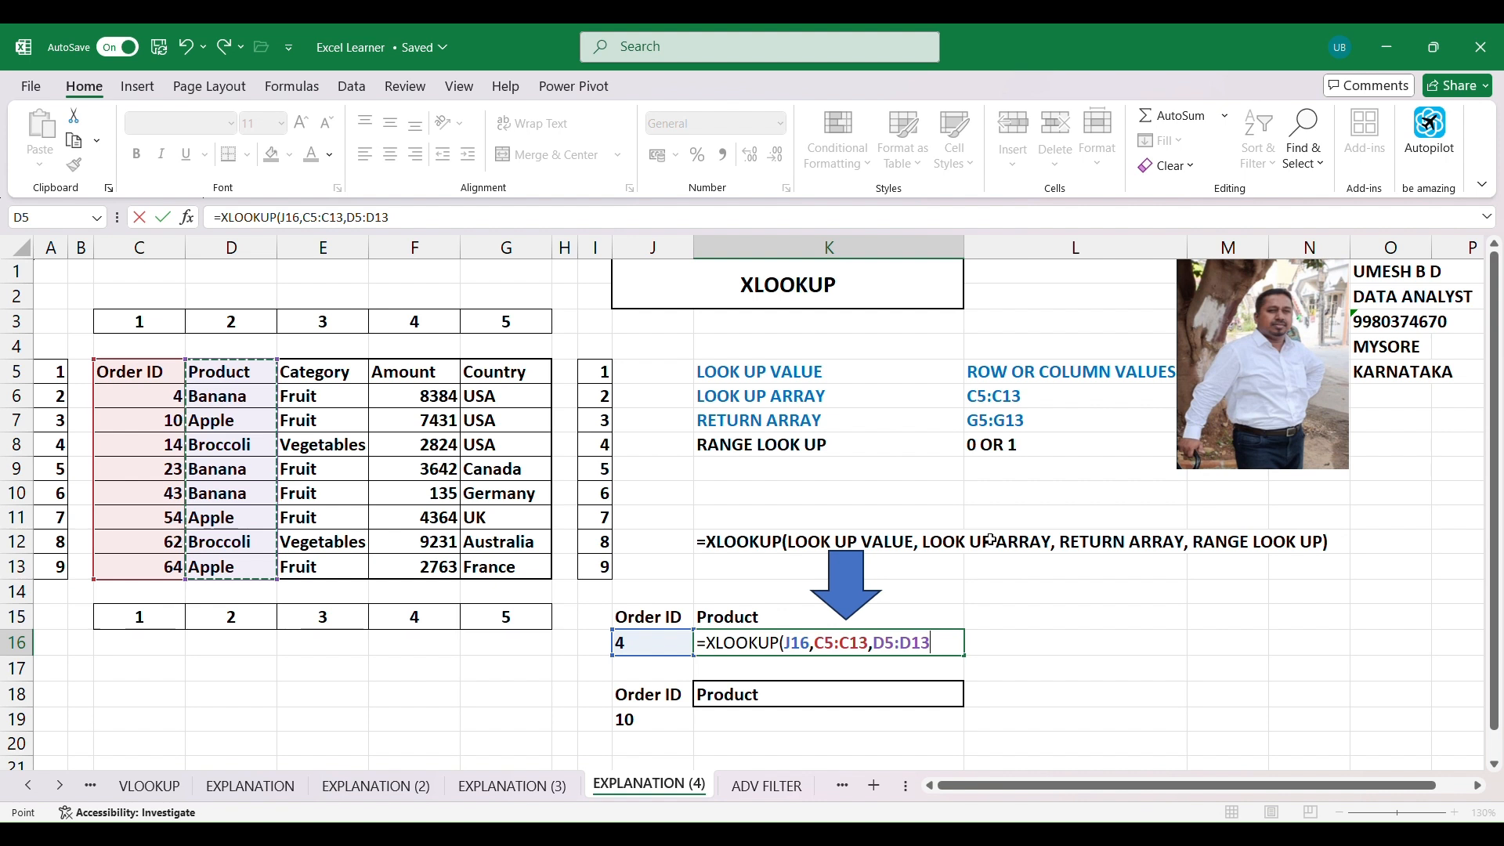
{"action": "type", "text": ",0"}
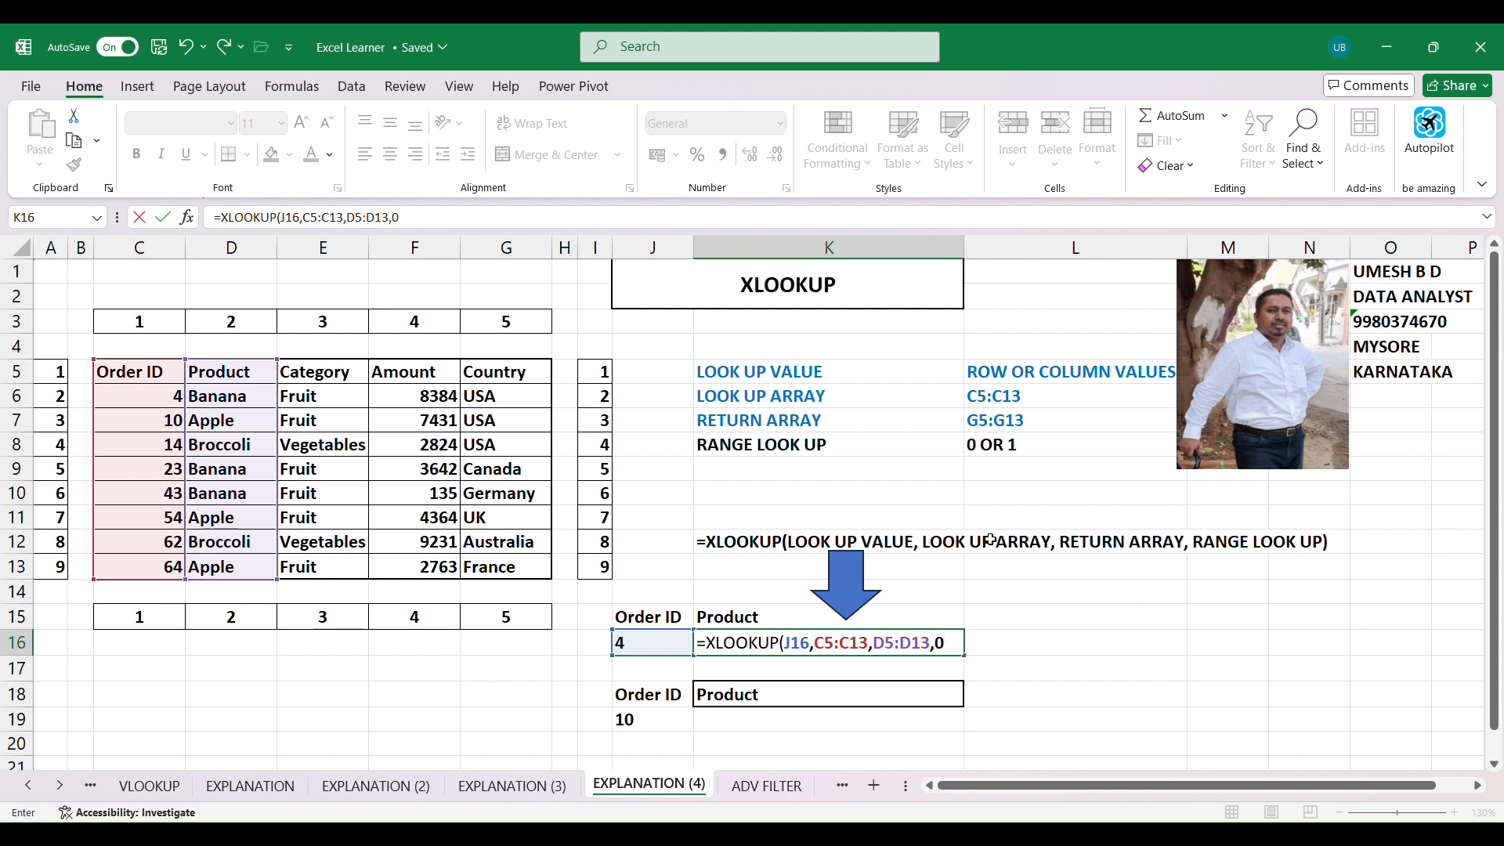
{"action": "type", "text": ")"}
{"action": "key", "text": "Return"}
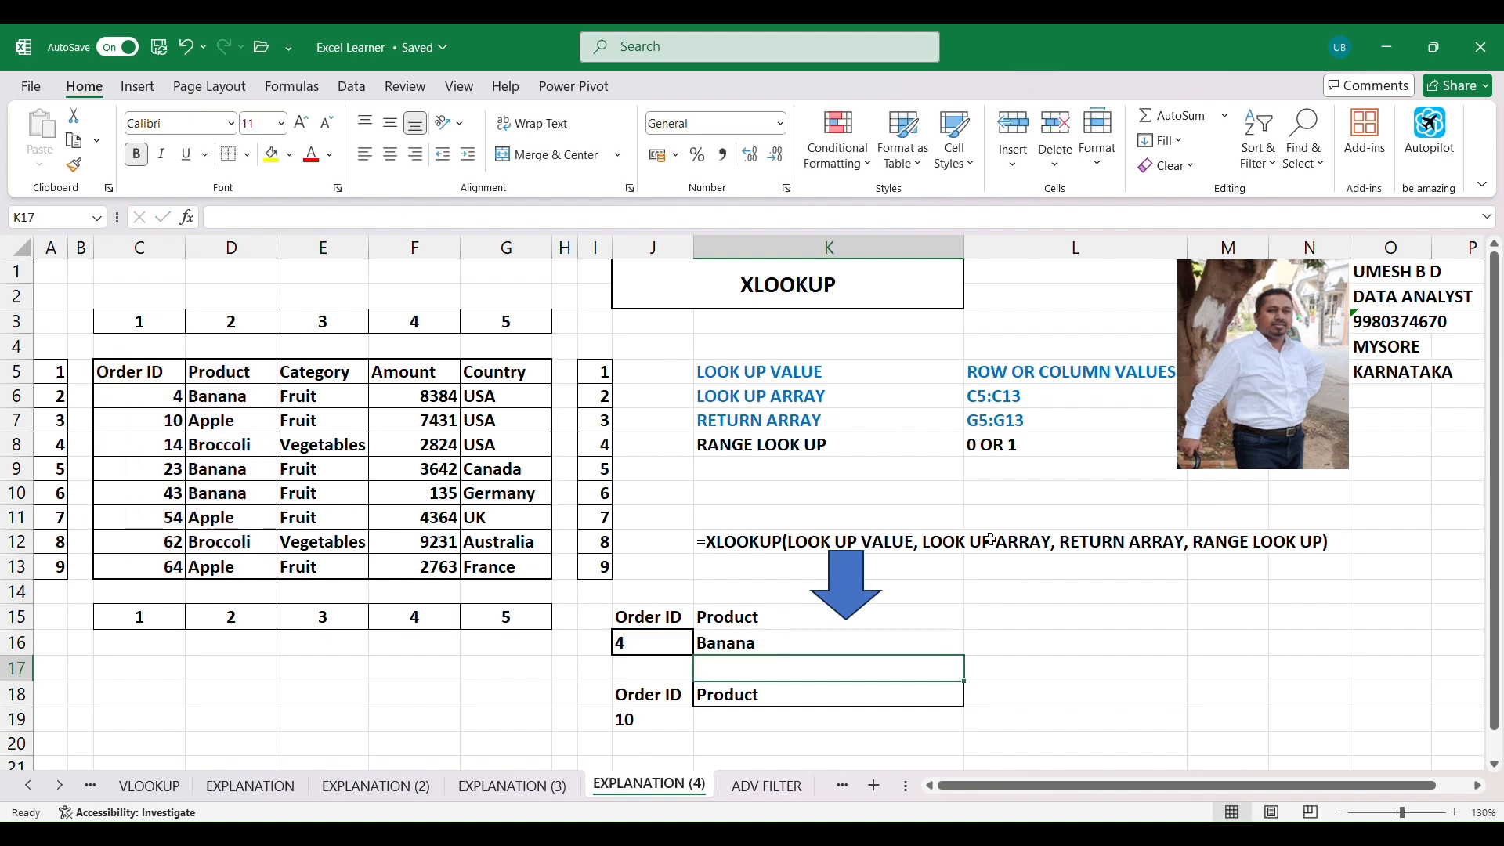
- Change the XLOOKUP lookup value in J16 to the Order ID found in C11 of the data table
{"action": "left_click", "coordinate": [683, 651]}
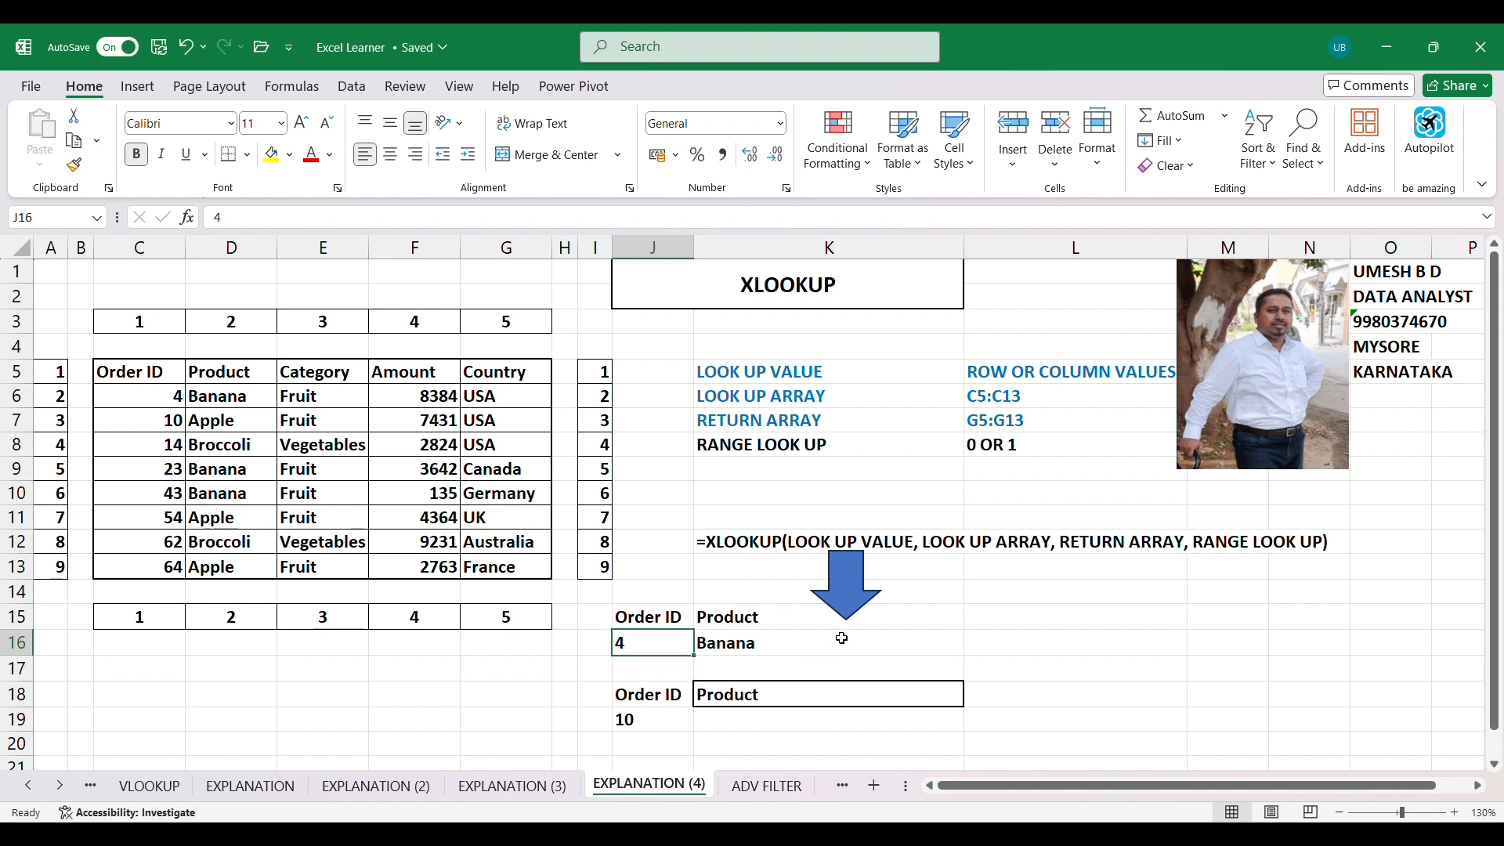
{"action": "type", "text": "54"}
{"action": "key", "text": "Return"}
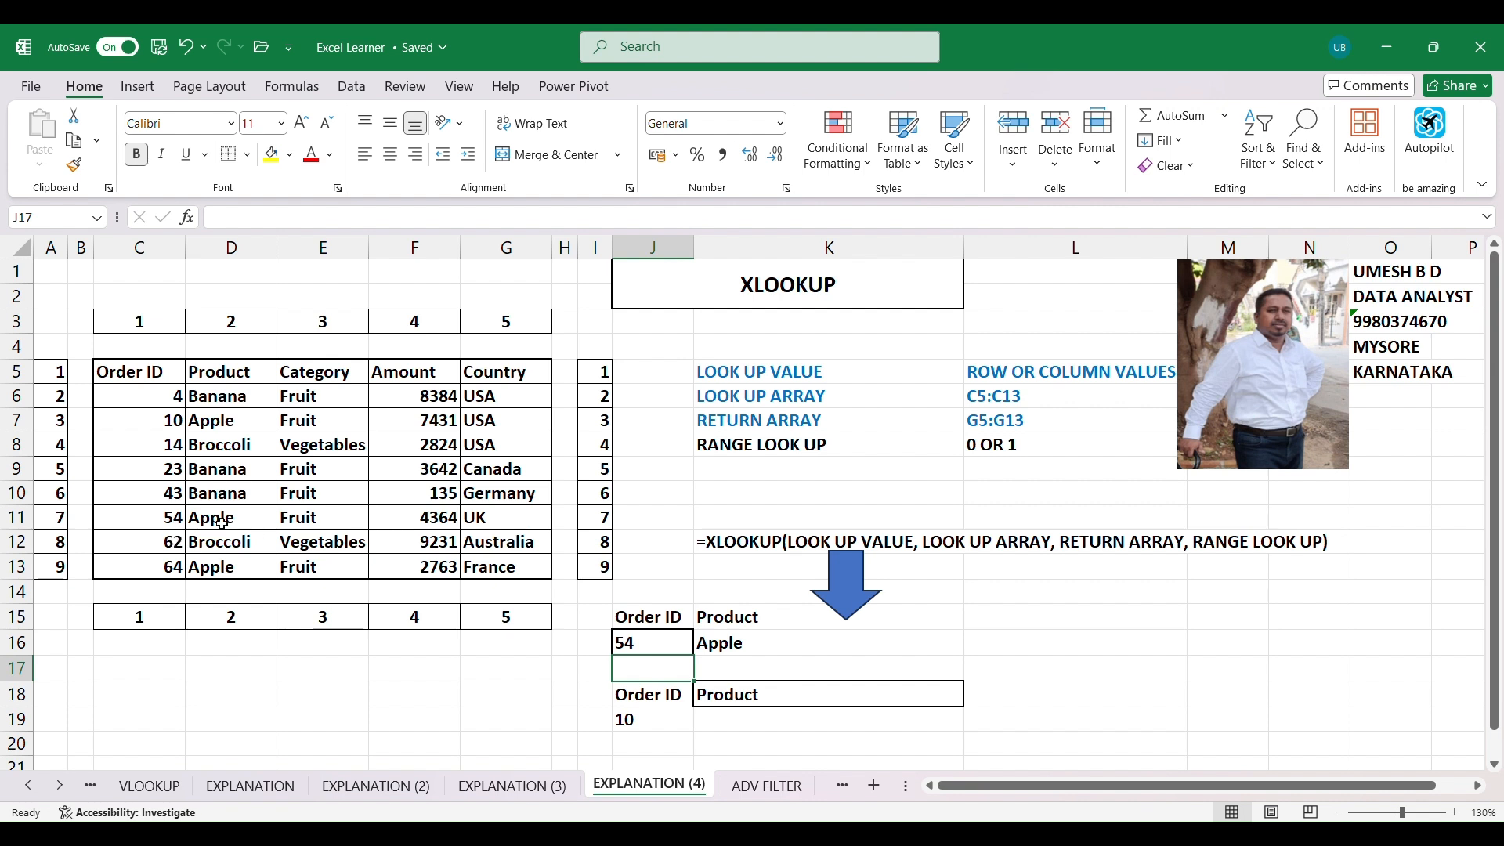
- Enter a horizontal XLOOKUP in K19 with lookup value K18, header row C5:G5 (Extract) as lookup array, return array C7:G7 and final argument 0
{"action": "left_click", "coordinate": [788, 722]}
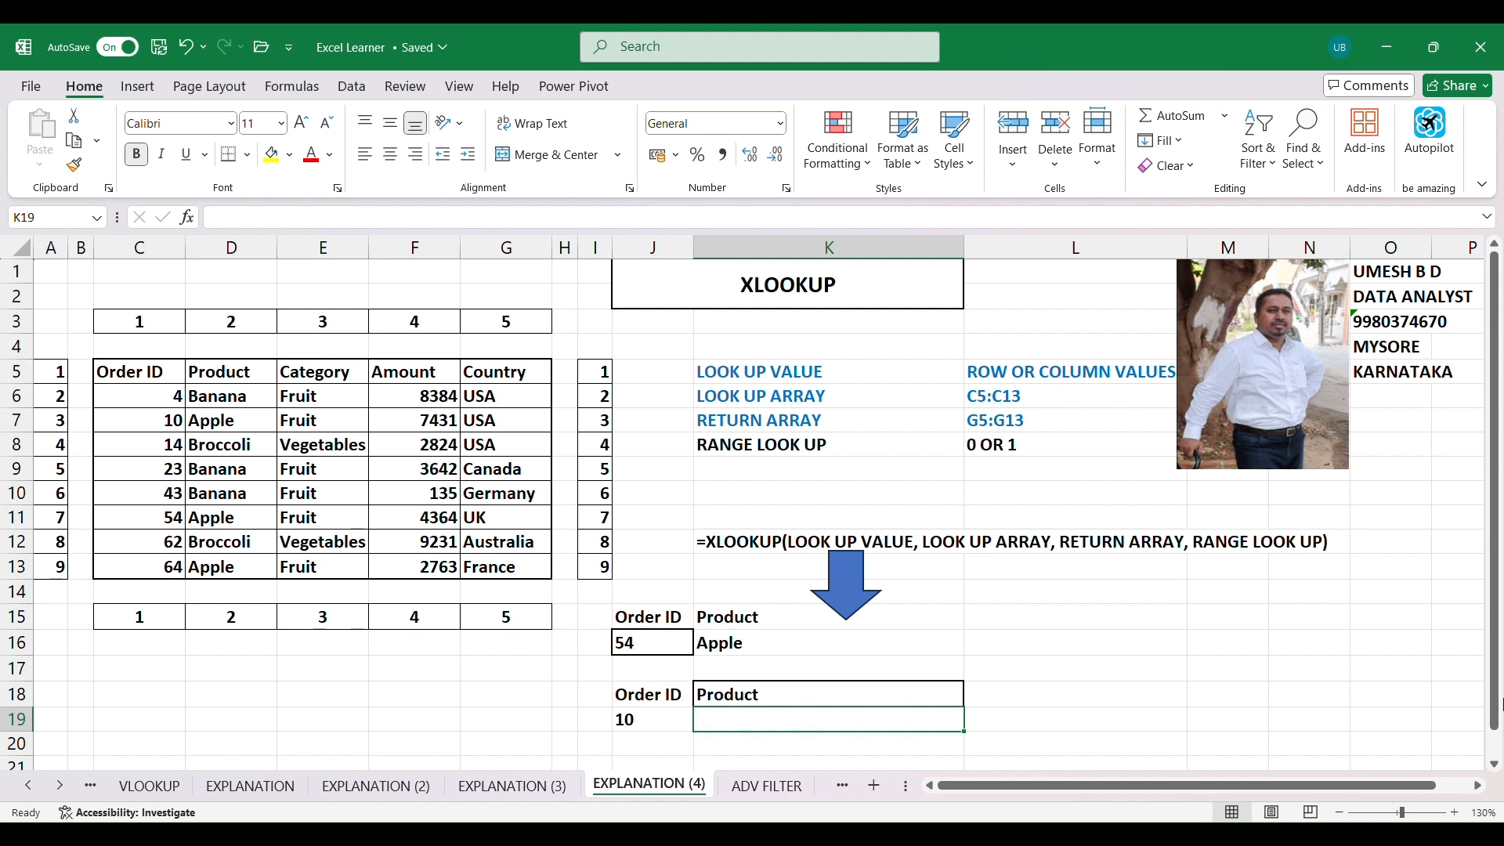
{"action": "type", "text": "=x"}
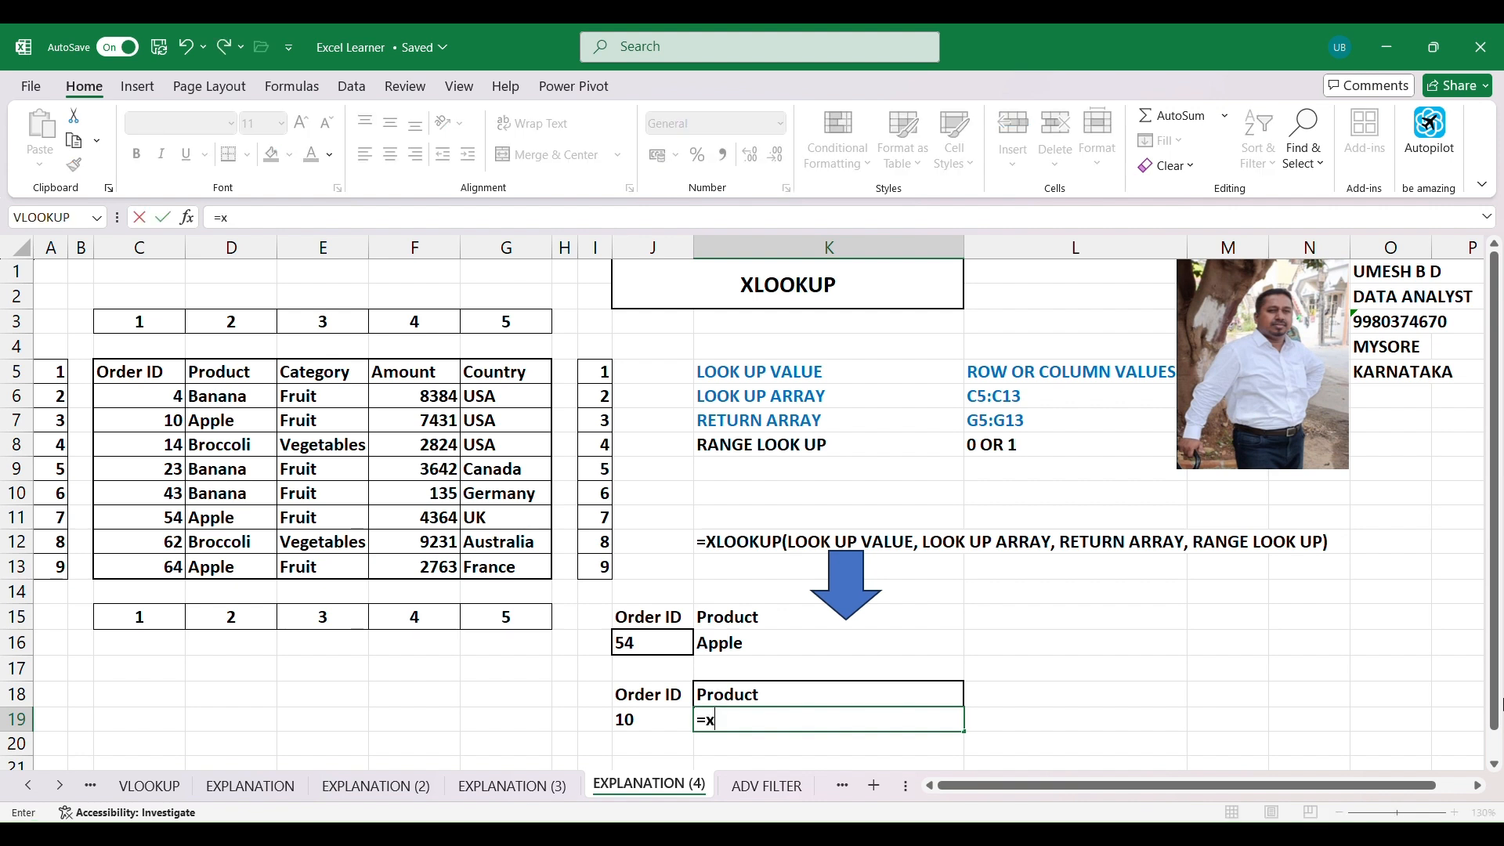
{"action": "type", "text": "lookup"}
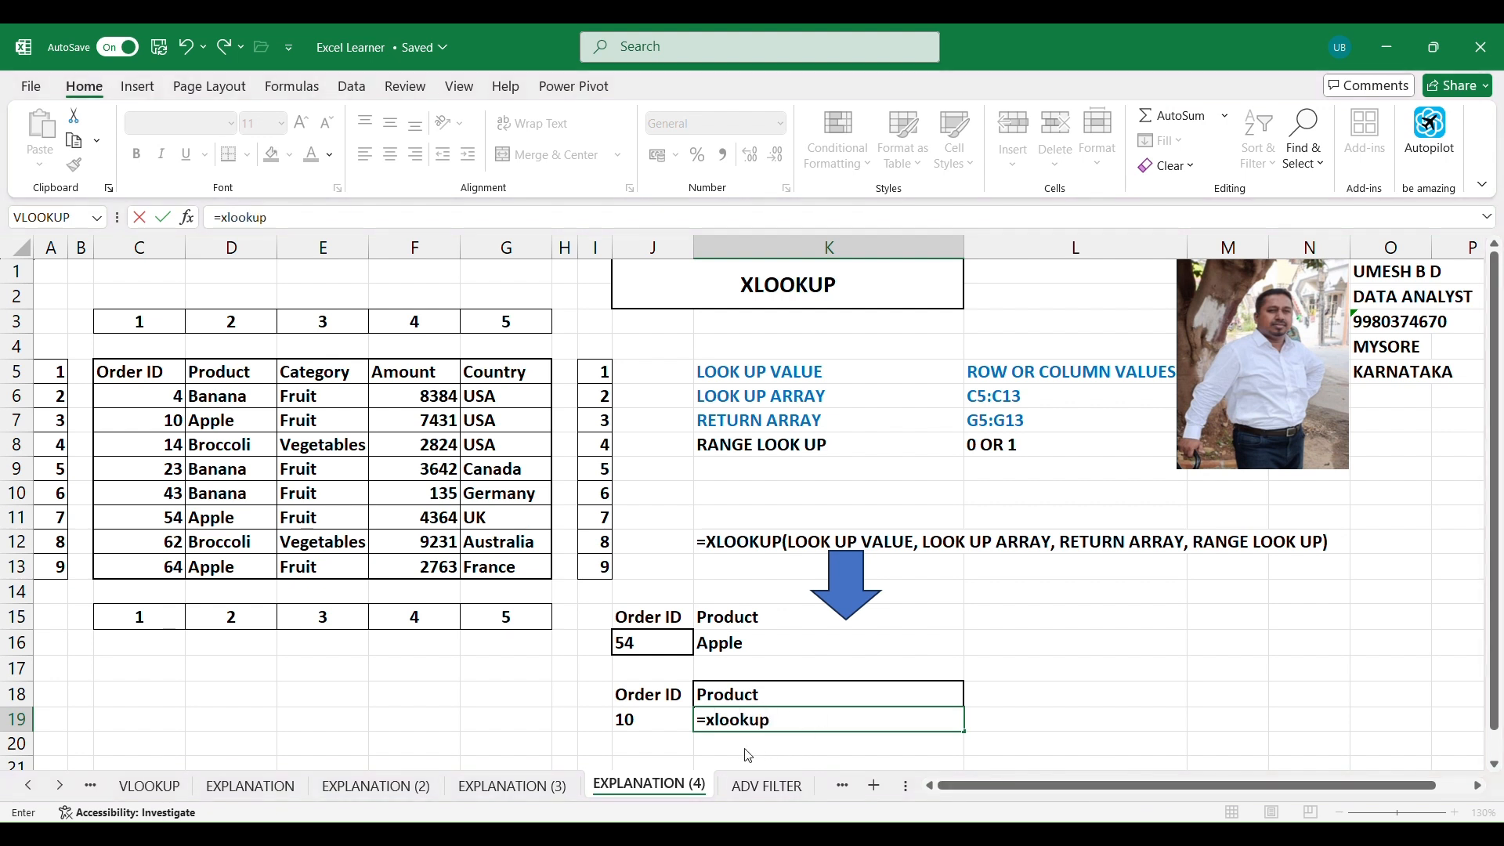
{"action": "key", "text": "Tab"}
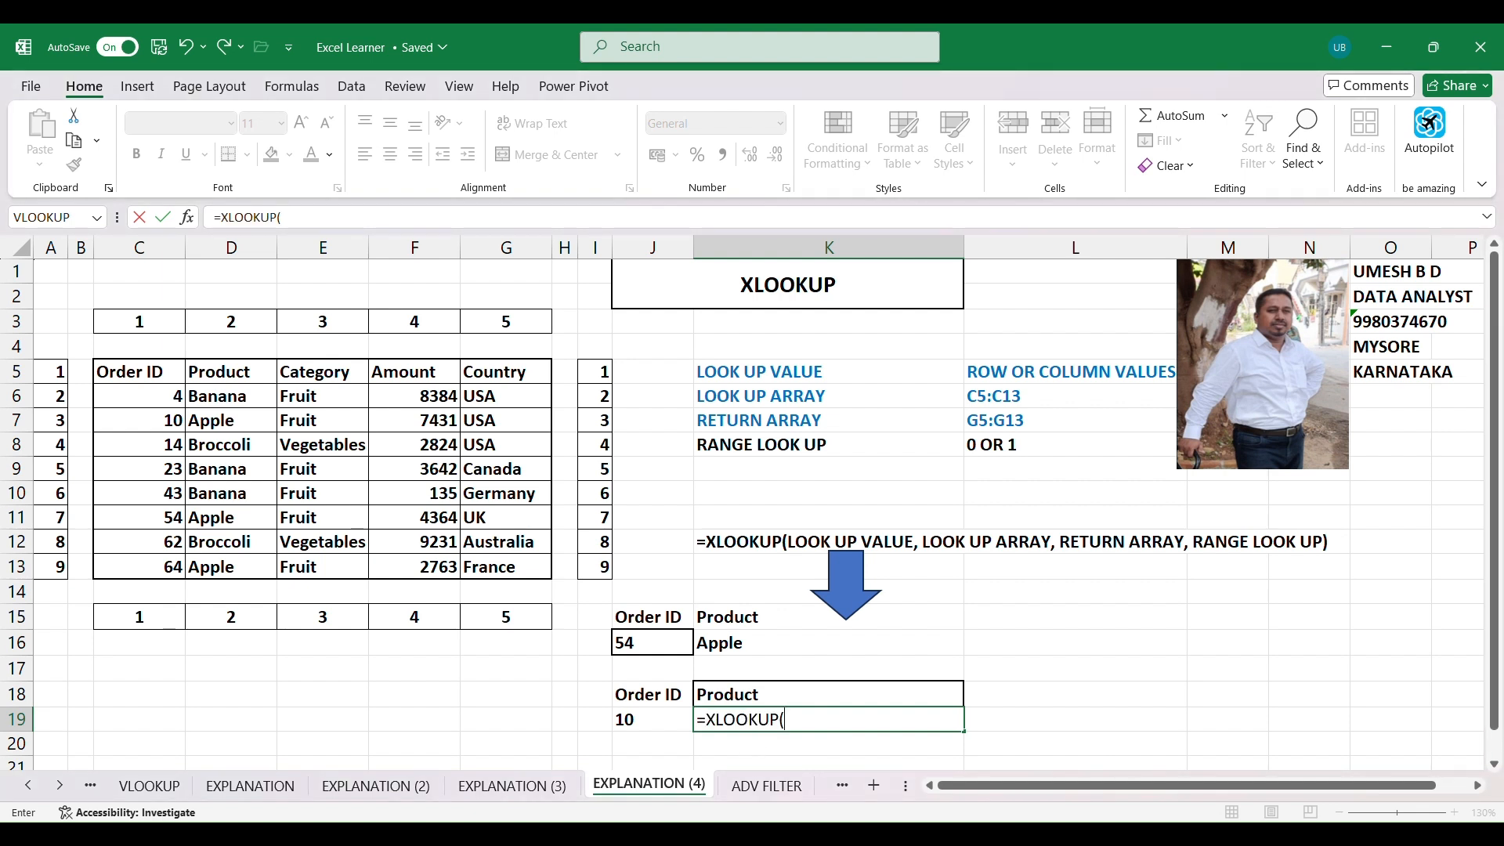
{"action": "left_click", "coordinate": [782, 696]}
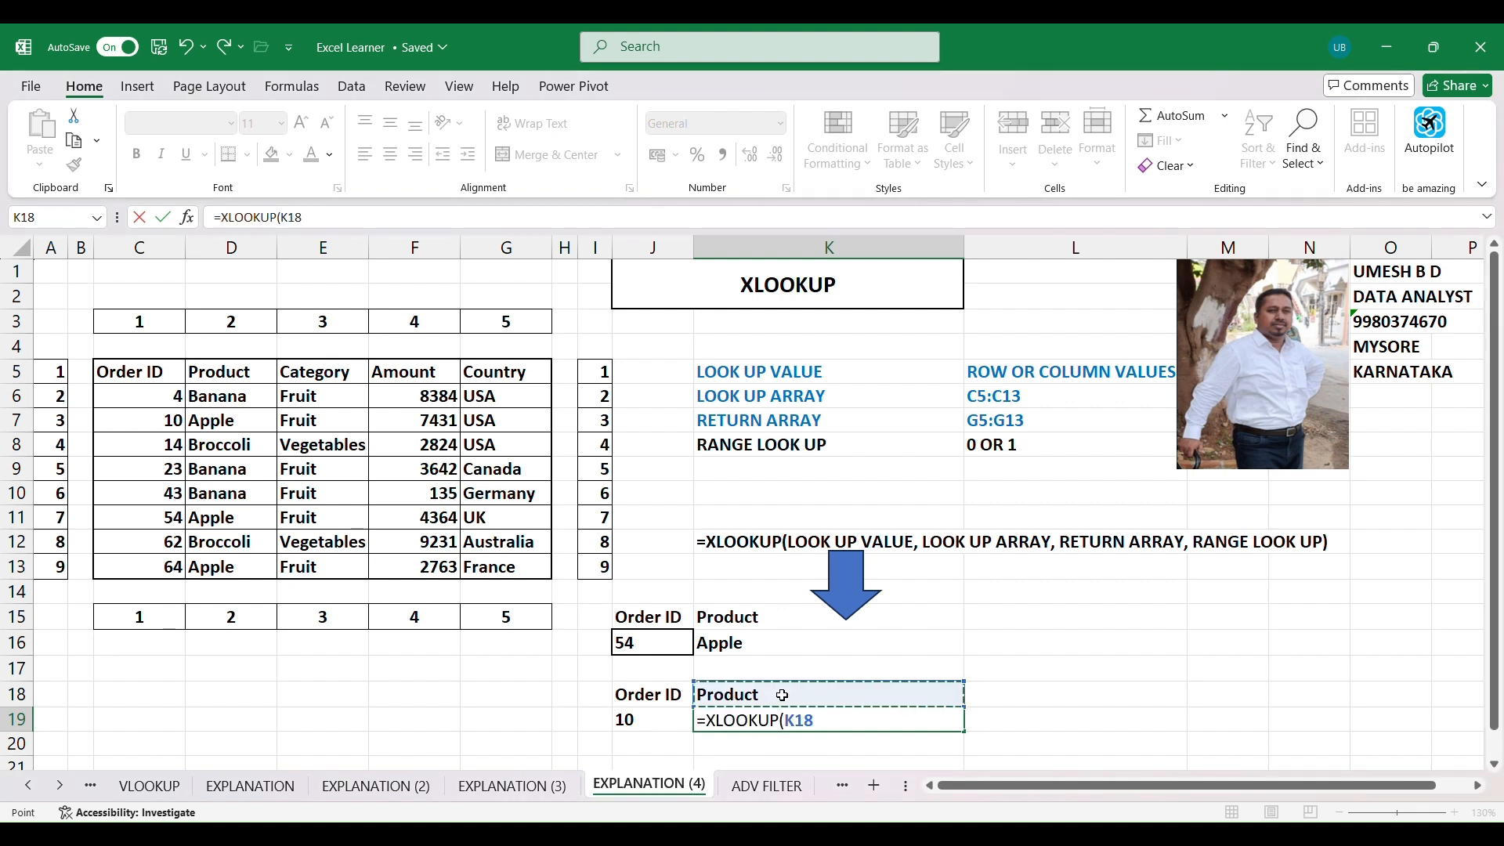
{"action": "type", "text": ","}
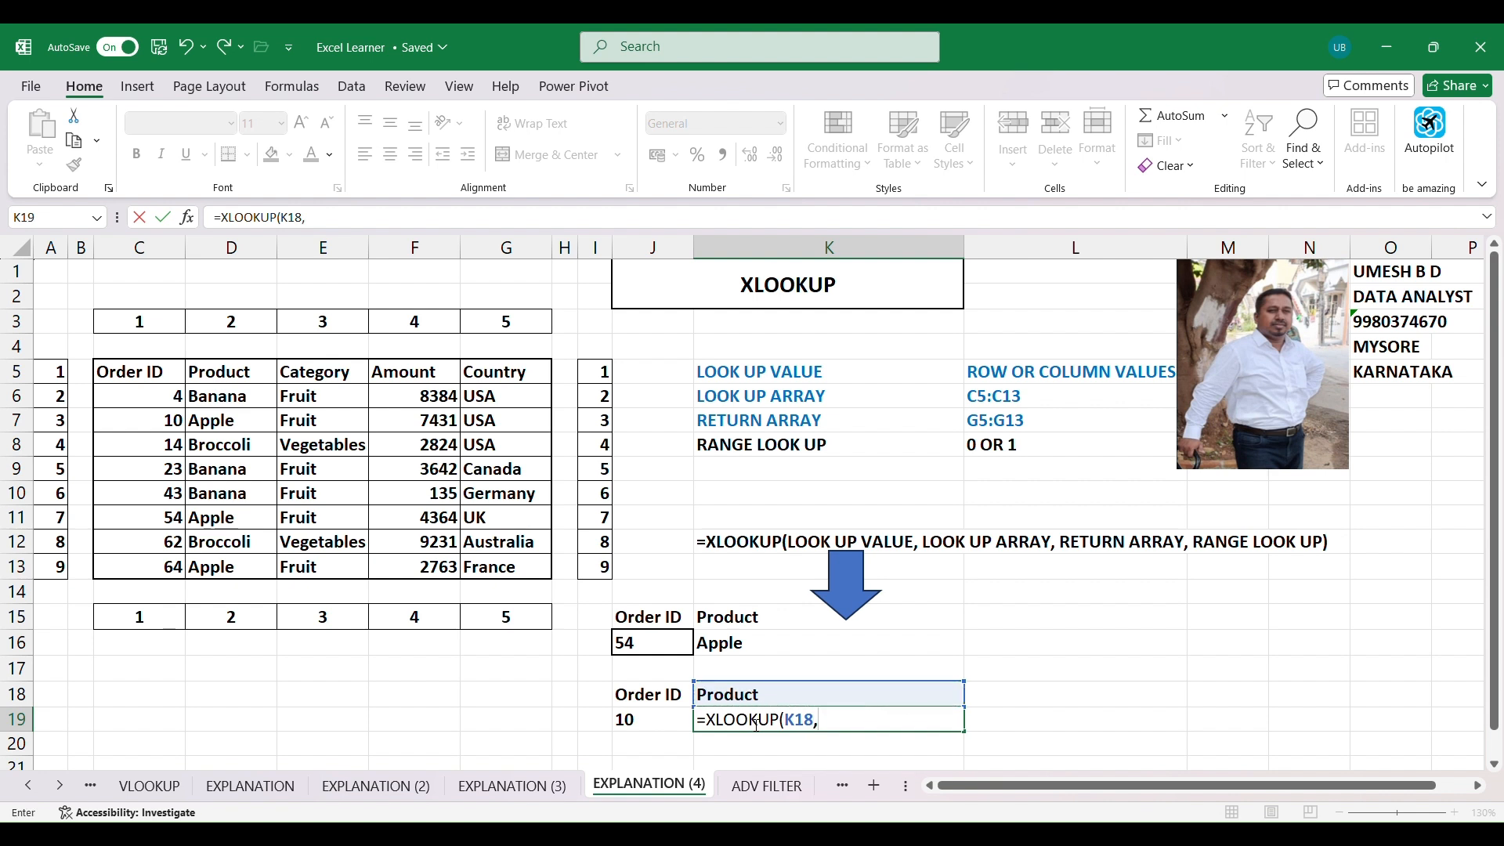
{"action": "left_click_drag", "start_coordinate": [179, 376], "coordinate": [541, 375]}
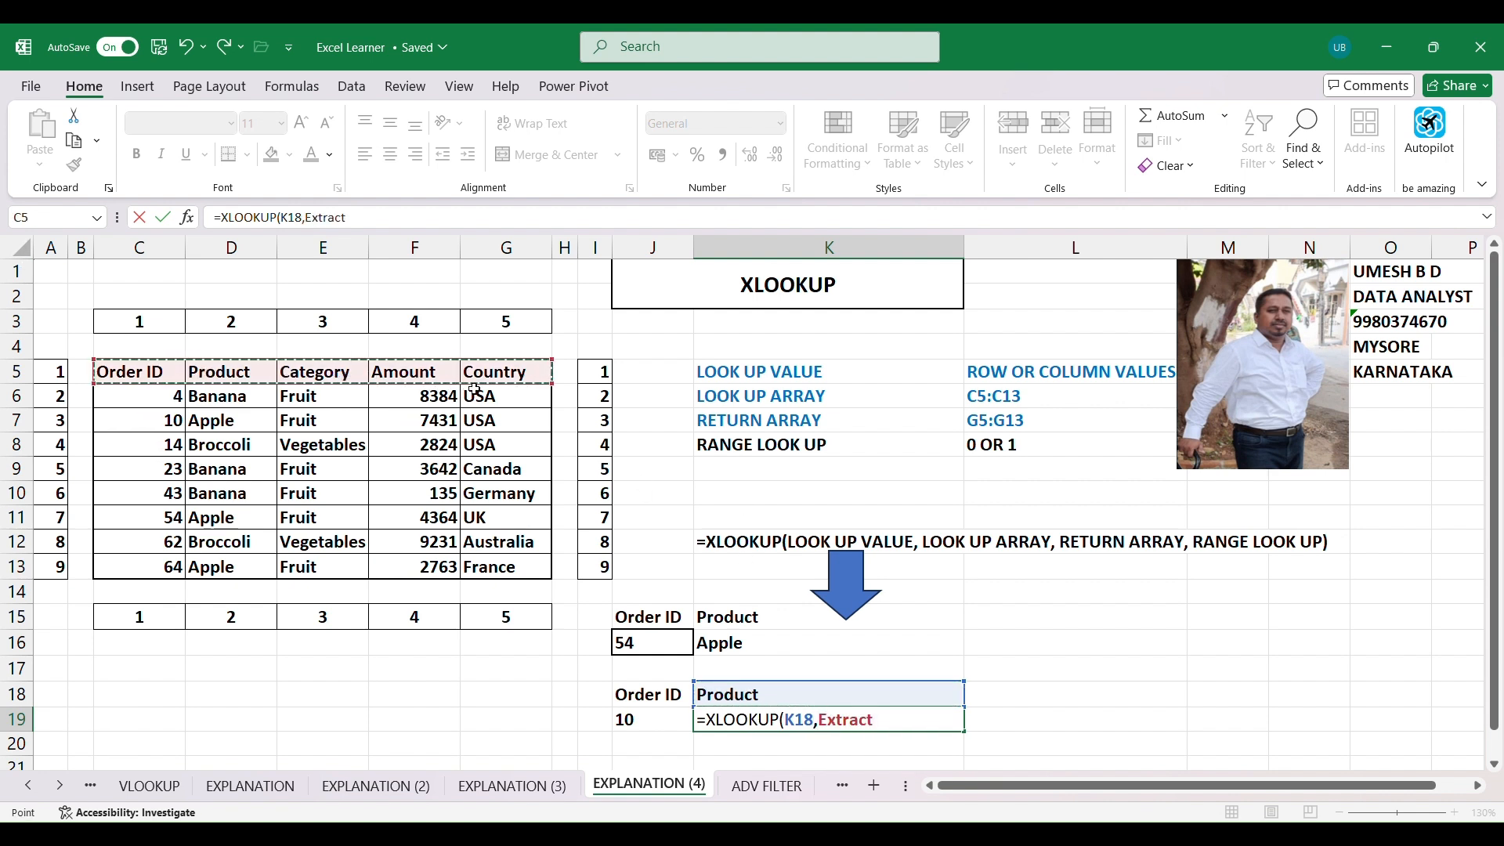
{"action": "type", "text": ","}
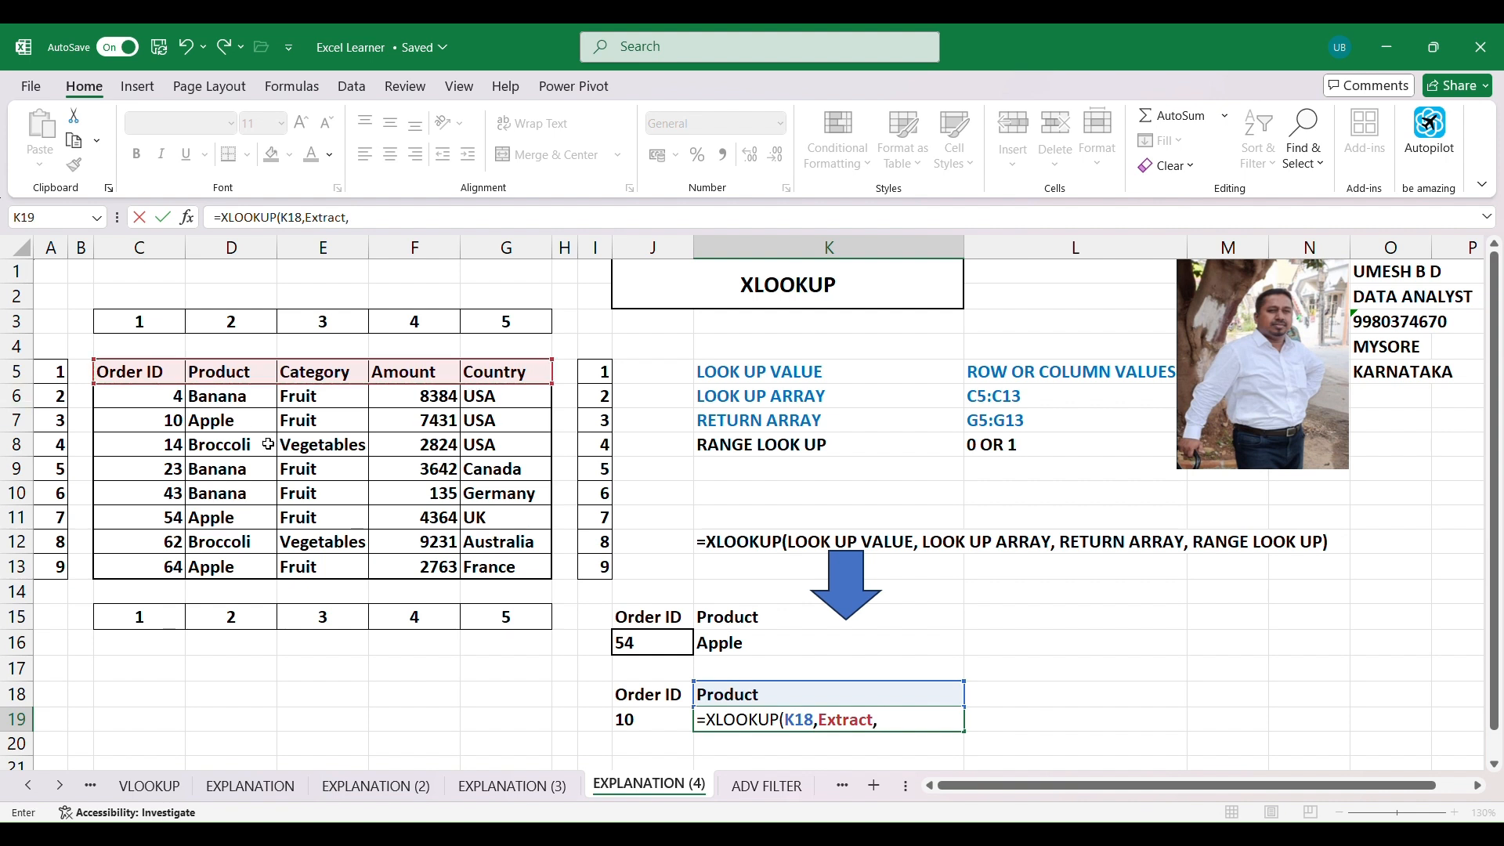
{"action": "left_click_drag", "start_coordinate": [162, 423], "coordinate": [509, 426]}
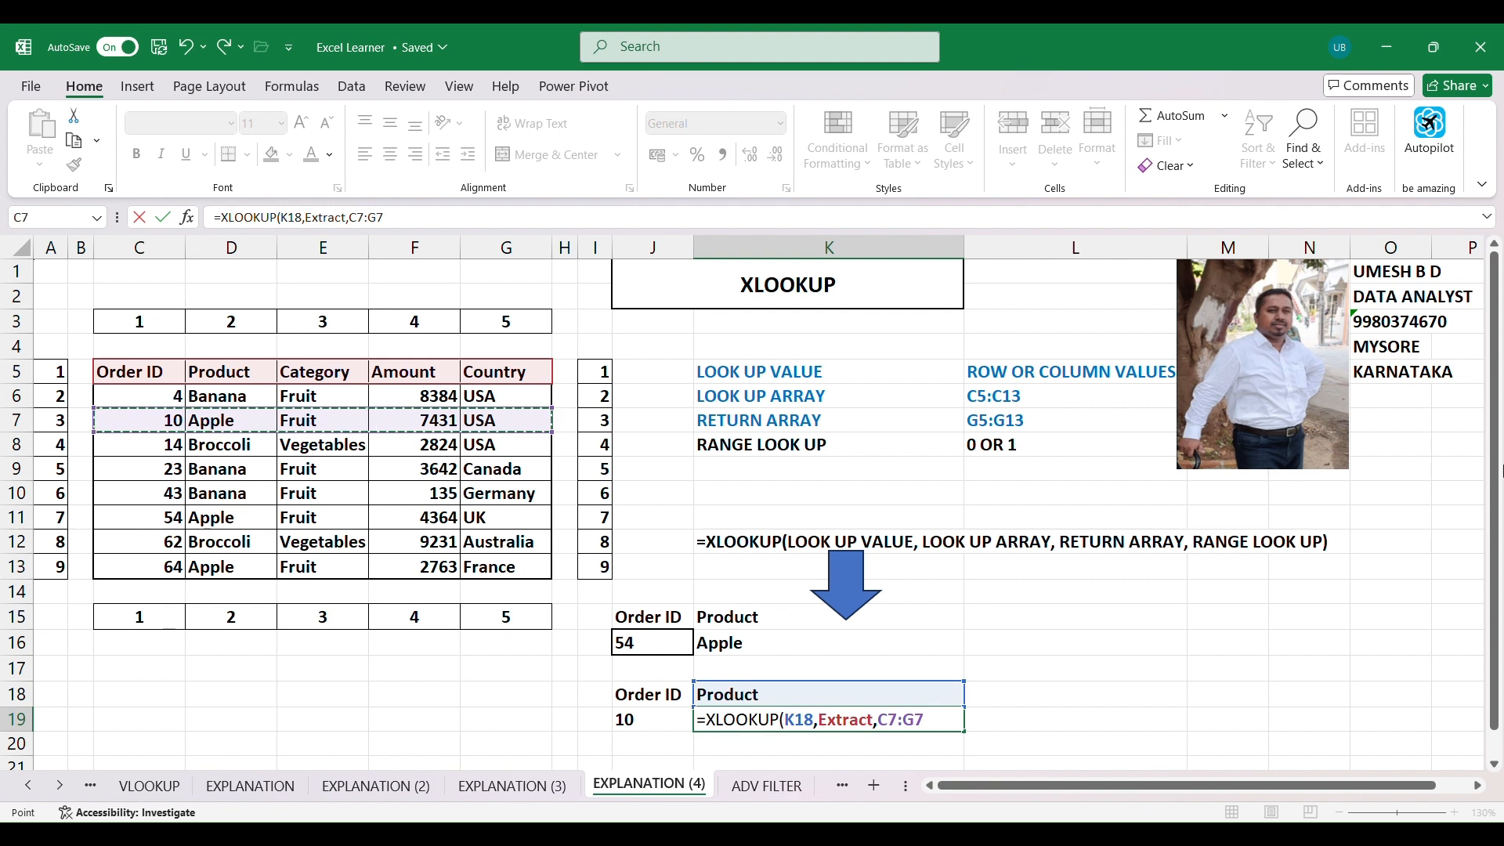
{"action": "type", "text": ",0"}
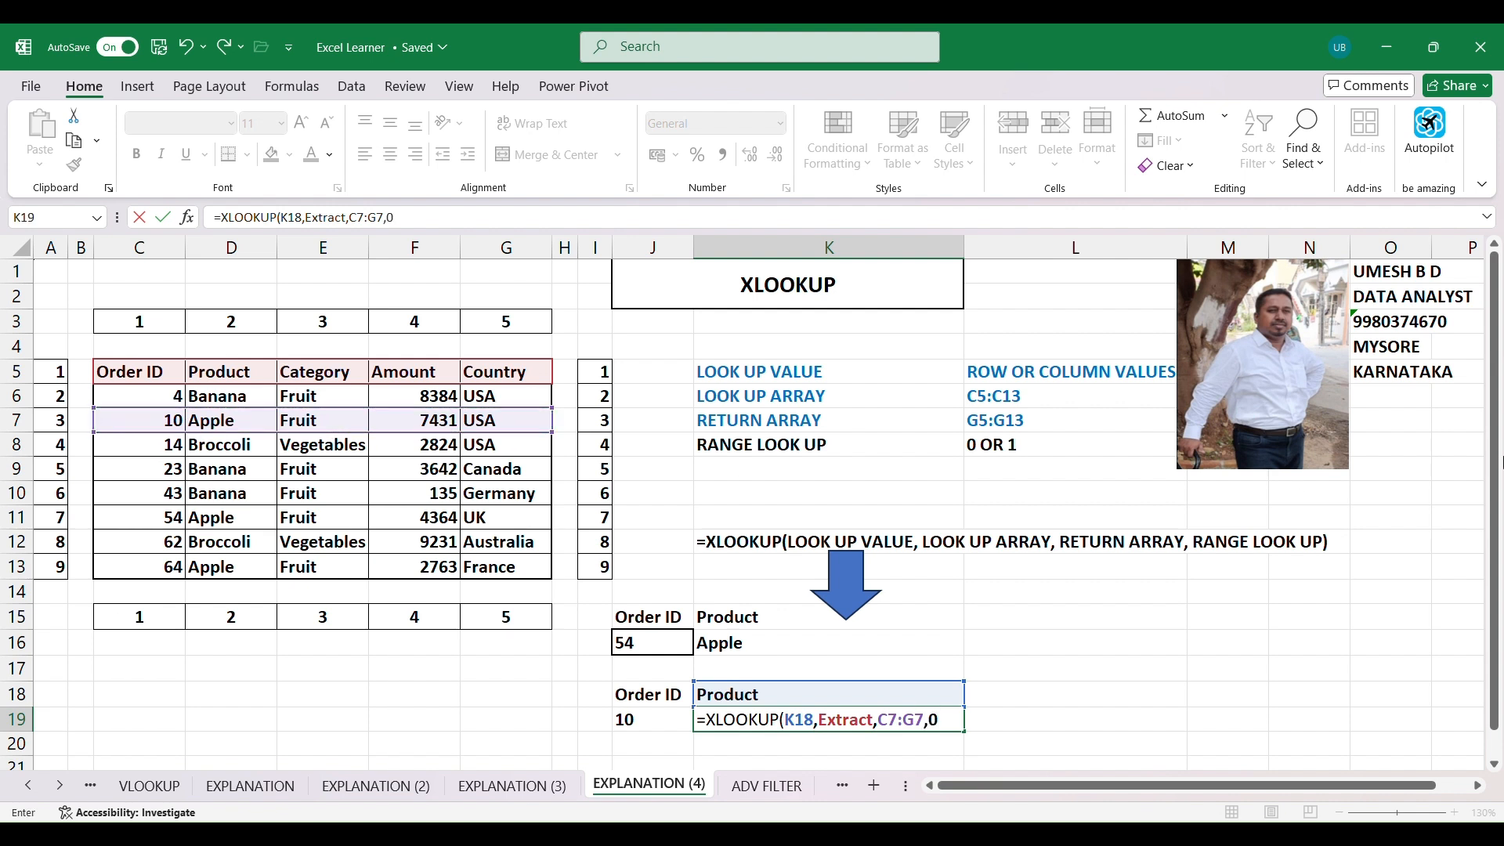
{"action": "type", "text": ")"}
{"action": "key", "text": "Return"}
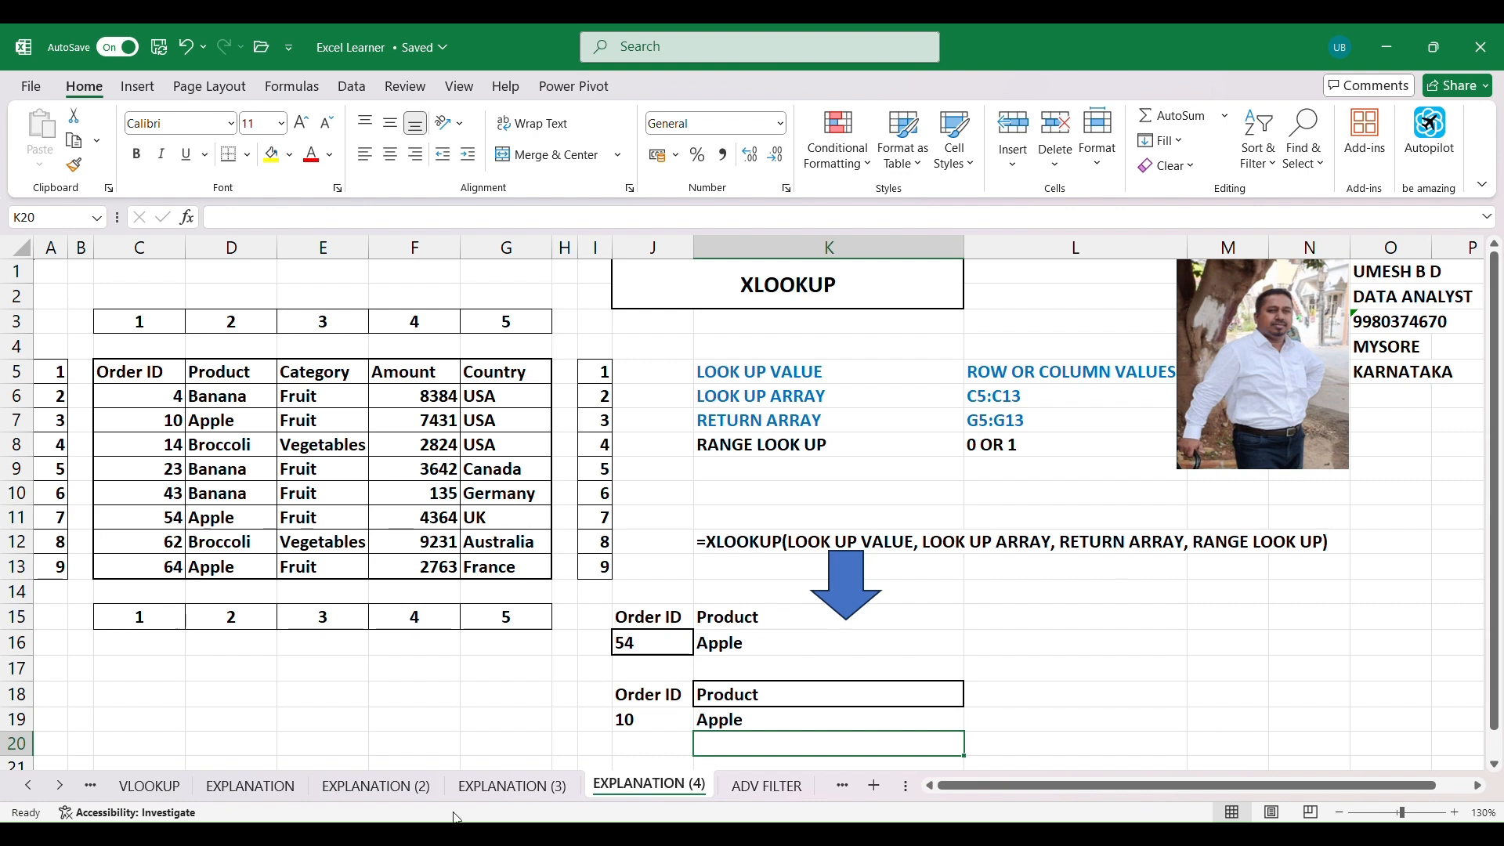
- Review the VLOOKUP, HLOOKUP and XLOOKUP examples by comparing the EXPLANATION (2), EXPLANATION (3) and EXPLANATION (4) sheets
{"action": "key", "text": "ctrl+Page_Up"}
{"action": "key", "text": "ctrl+Page_Up"}
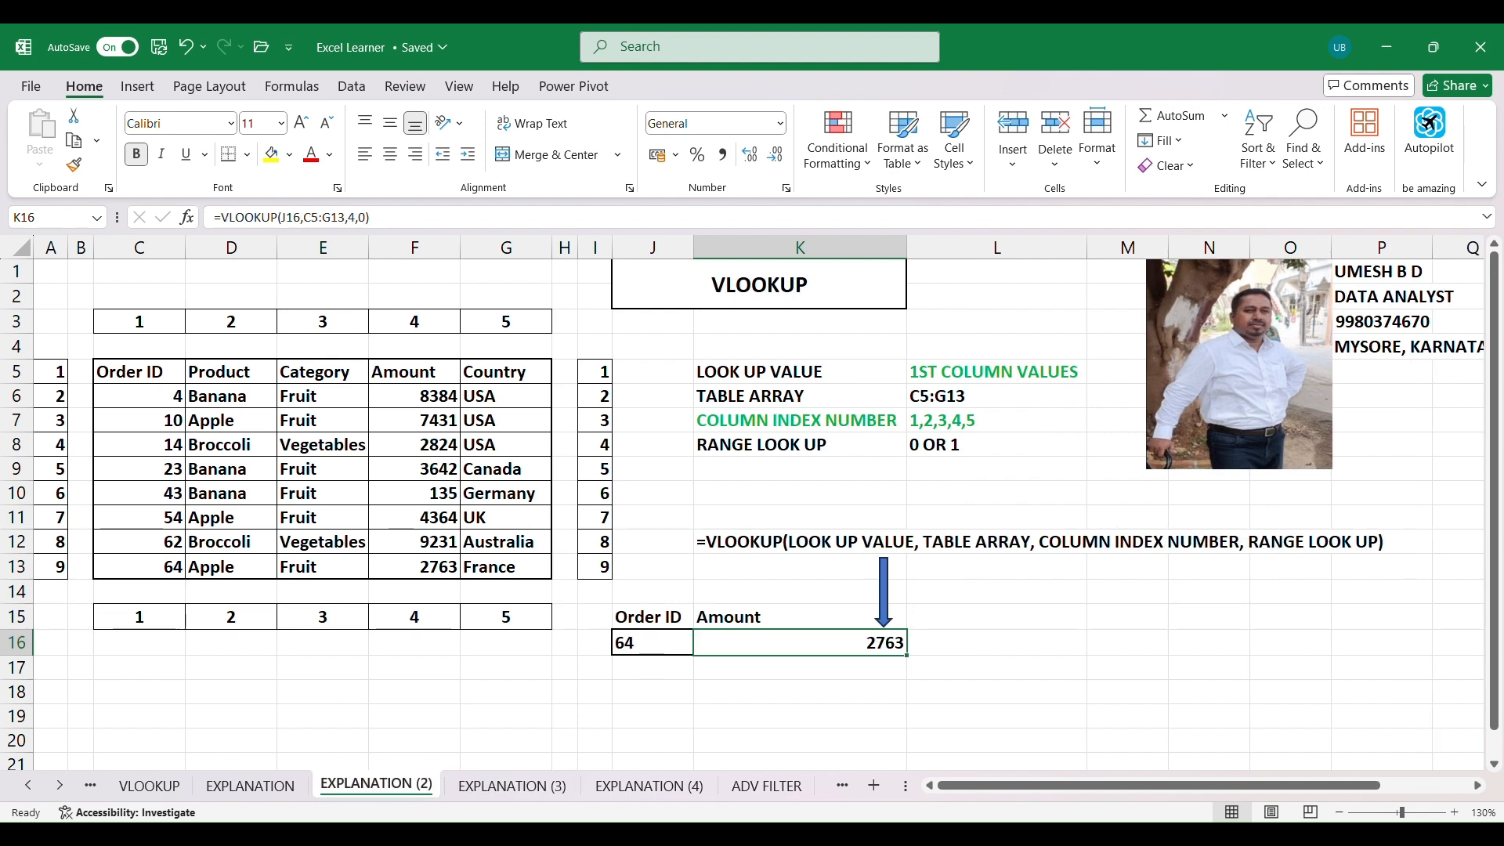
{"action": "left_click", "coordinate": [513, 786]}
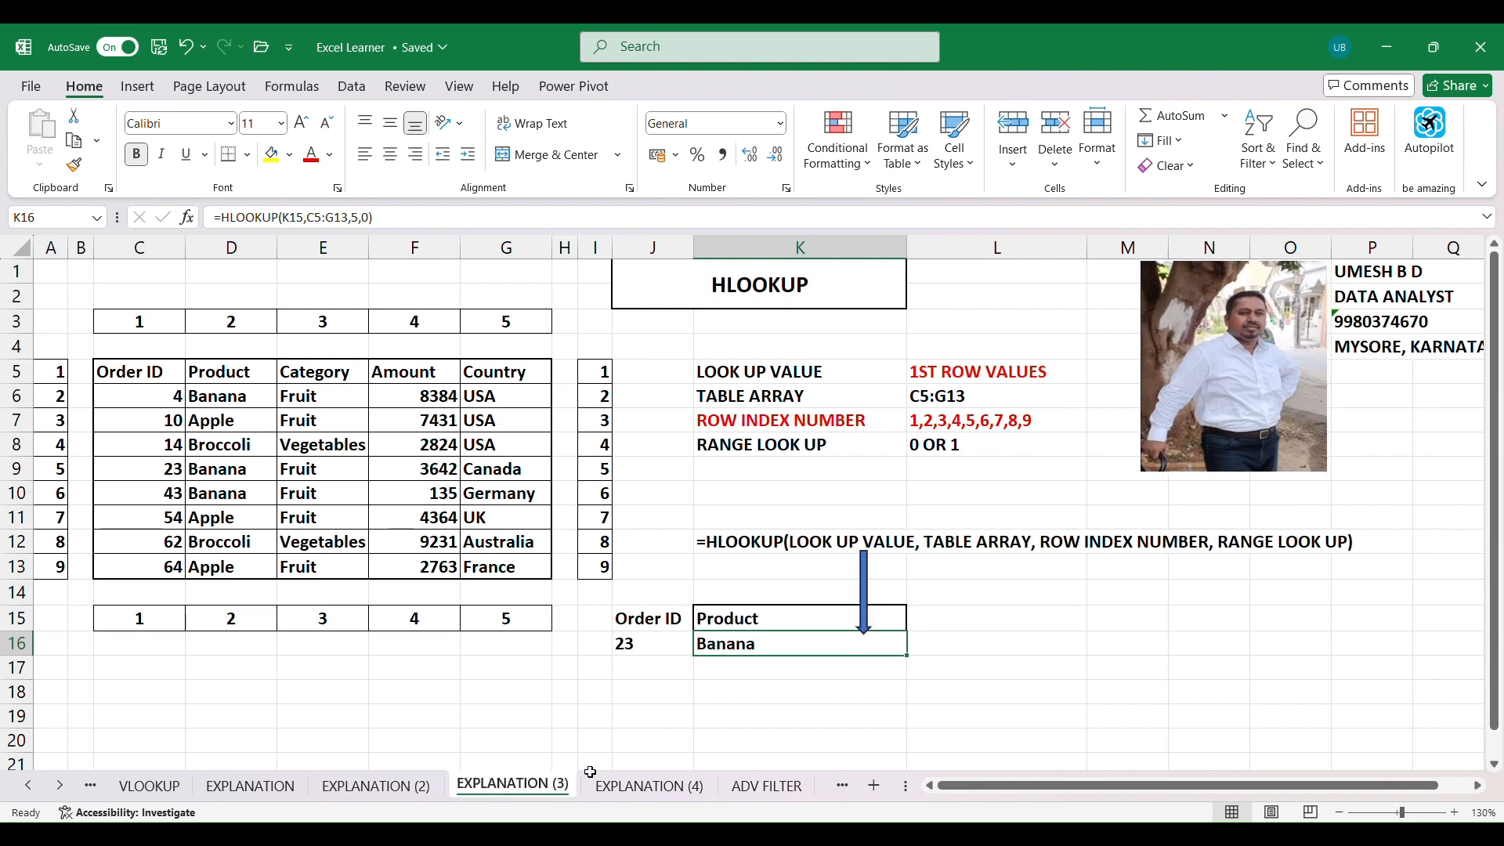
{"action": "left_click", "coordinate": [649, 785]}
{"action": "left_click", "coordinate": [460, 790]}
{"action": "left_click", "coordinate": [416, 789]}
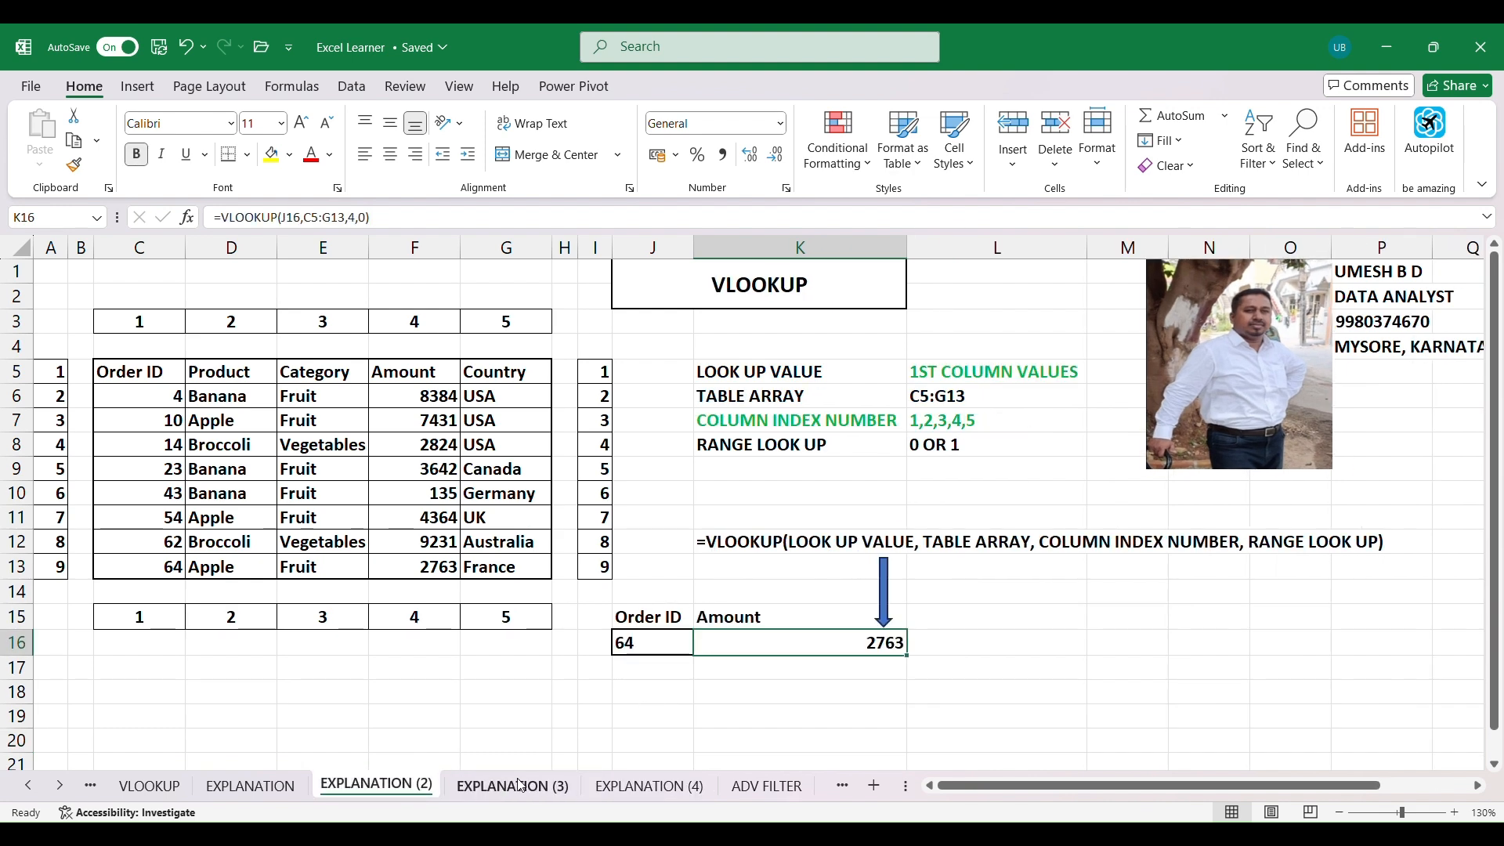
{"action": "left_click", "coordinate": [479, 792]}
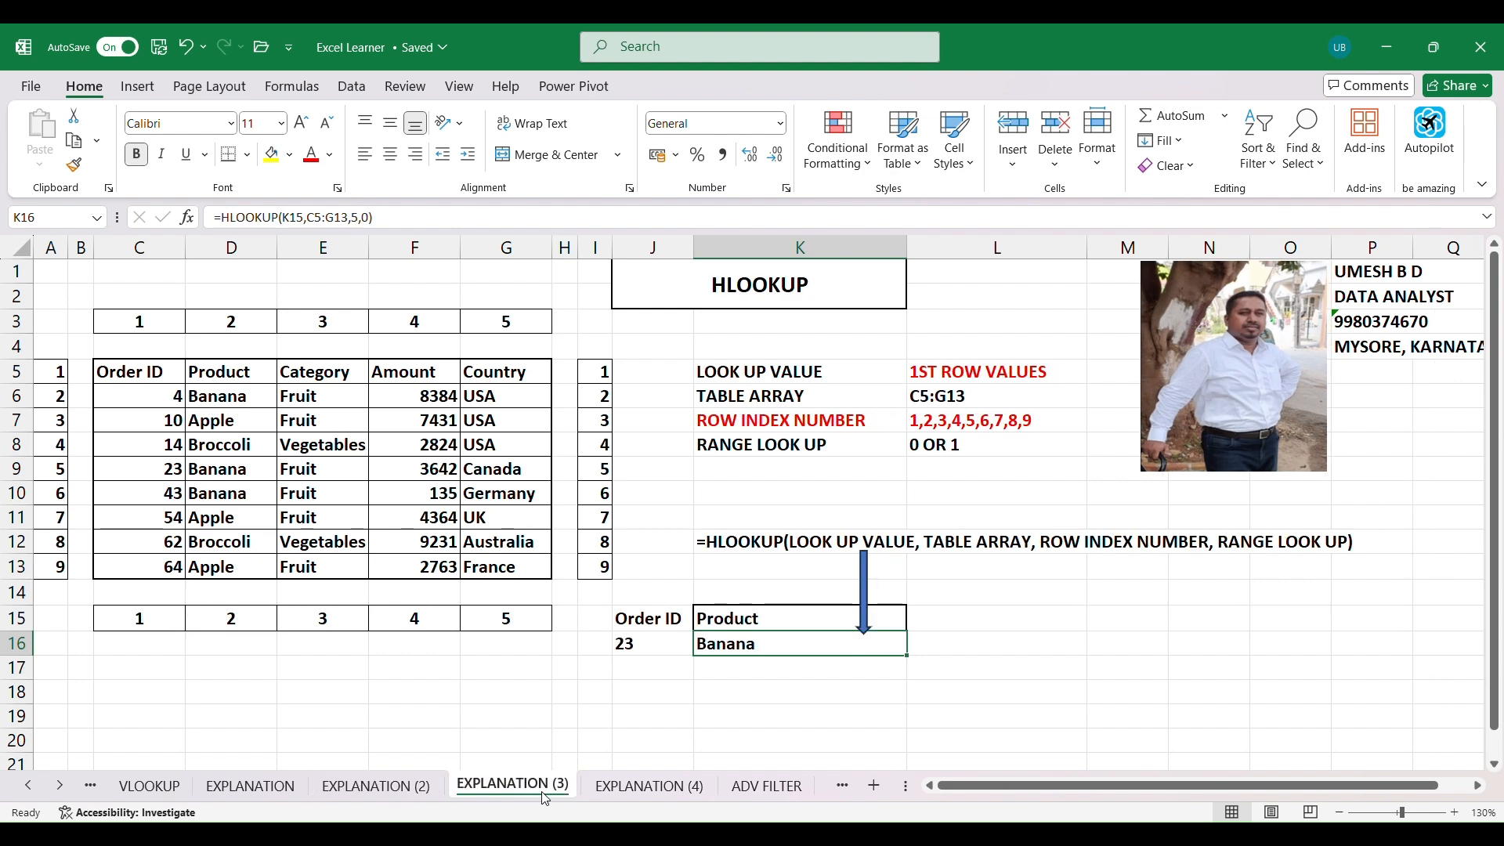
{"action": "left_click", "coordinate": [628, 792]}
{"action": "left_click", "coordinate": [505, 788]}
{"action": "left_click", "coordinate": [416, 790]}
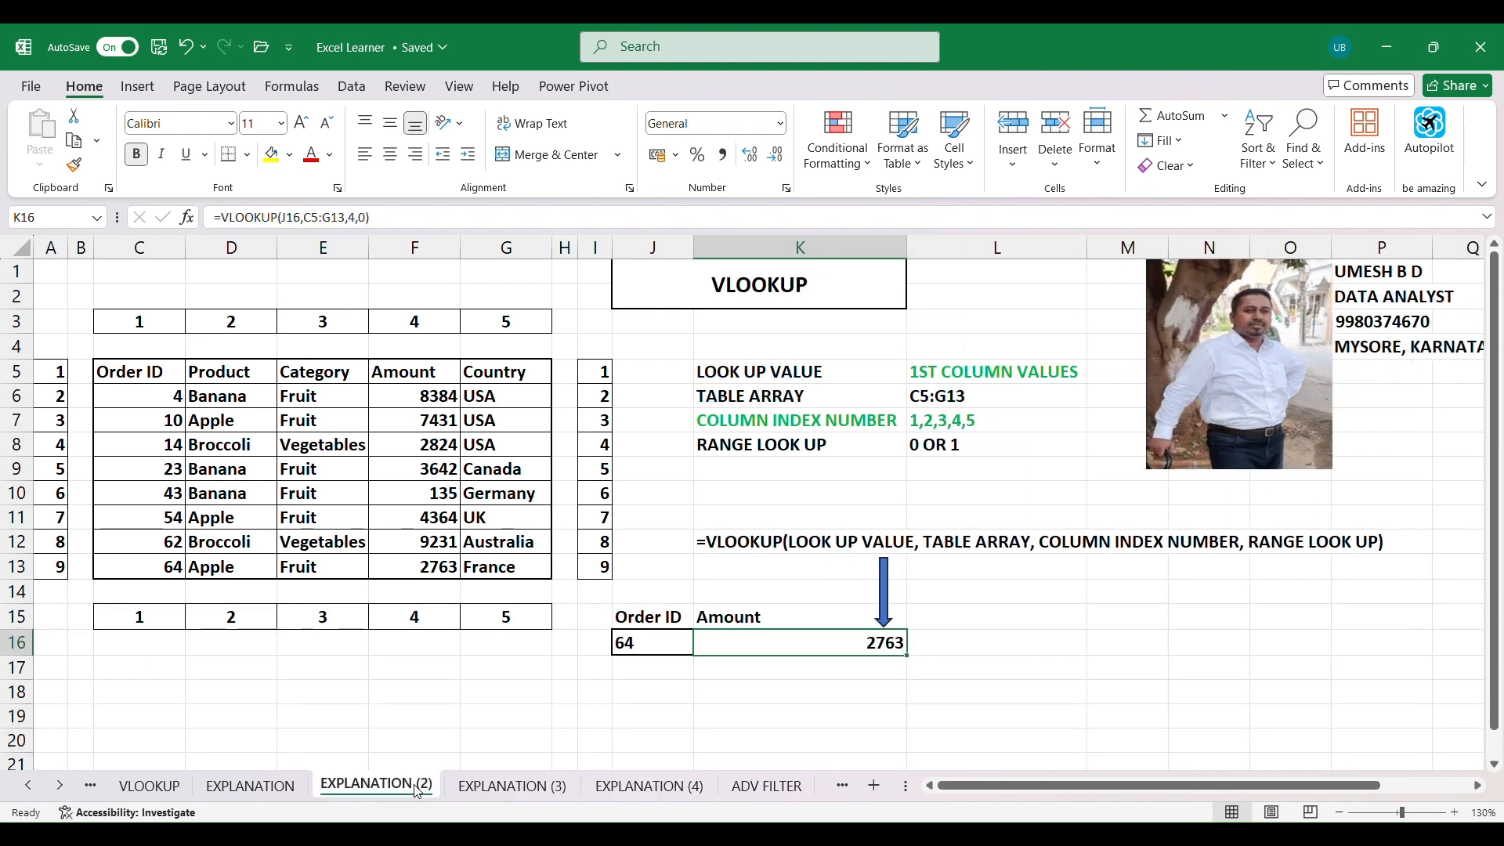
{"action": "left_click", "coordinate": [268, 788]}
{"action": "left_click", "coordinate": [337, 790]}
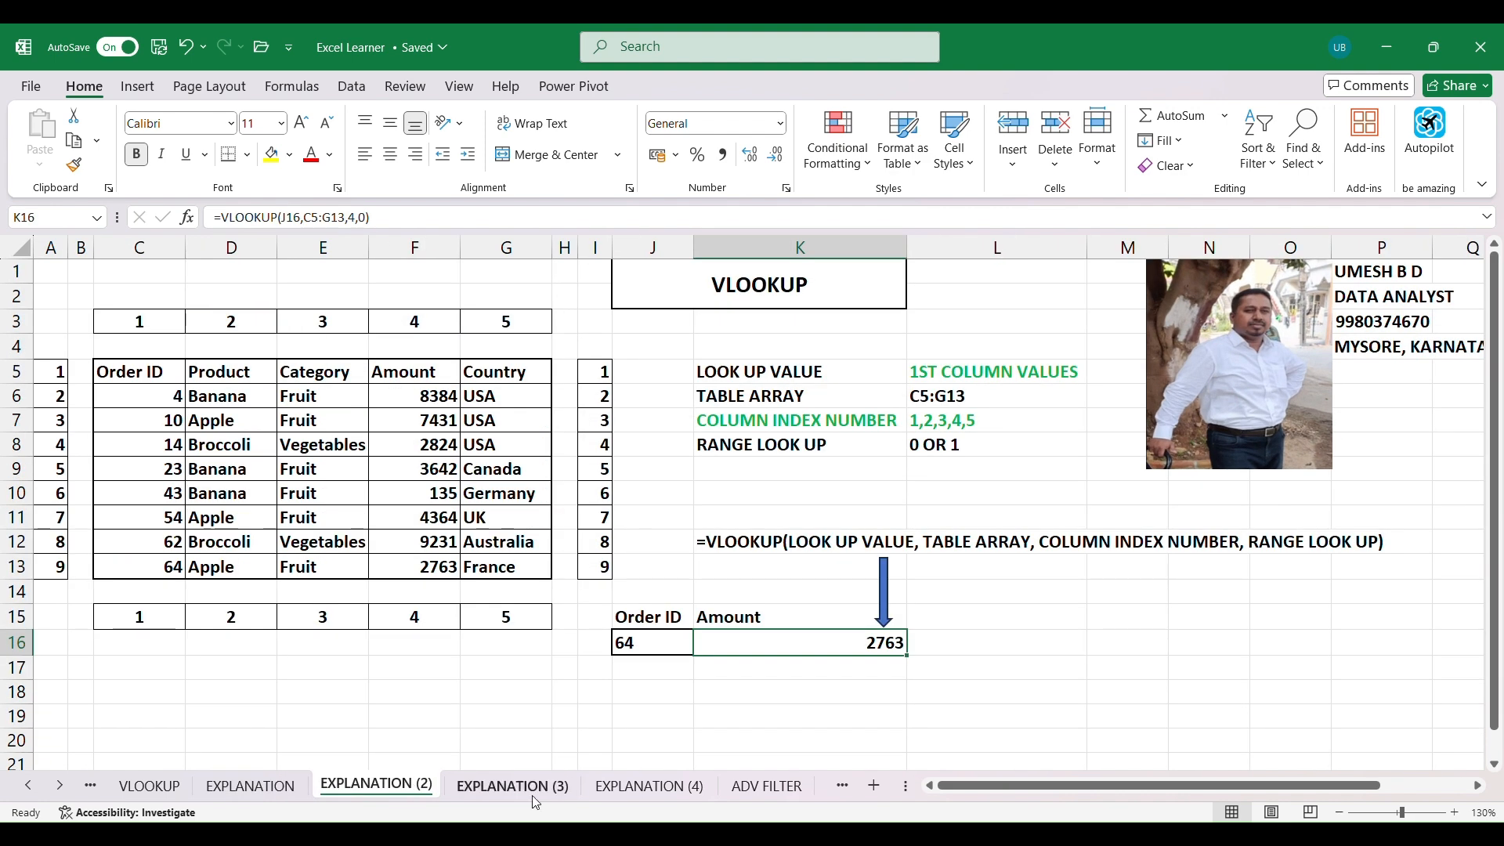